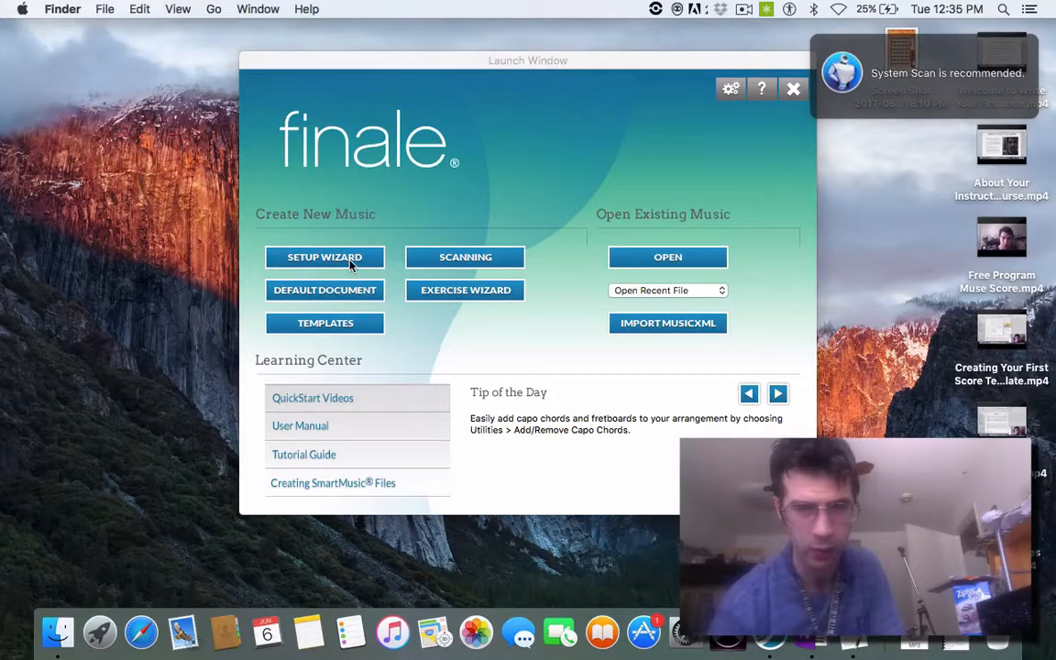
Step: Create a new score from the Chamber Orchestra template in the Orchestral Templates folder
left_click(351, 331)
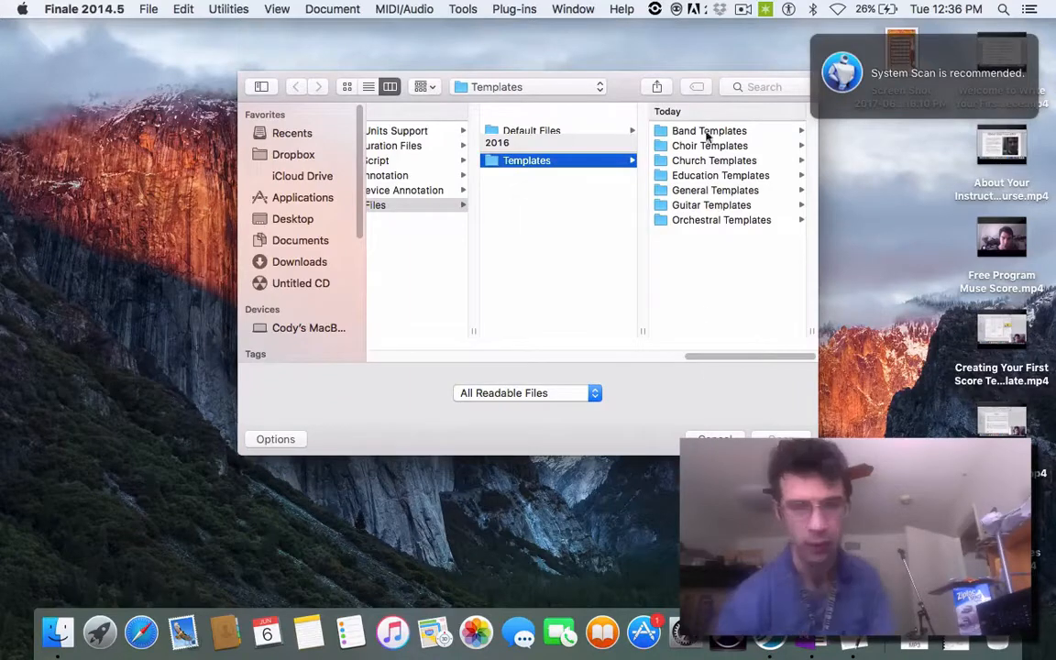
left_click(724, 220)
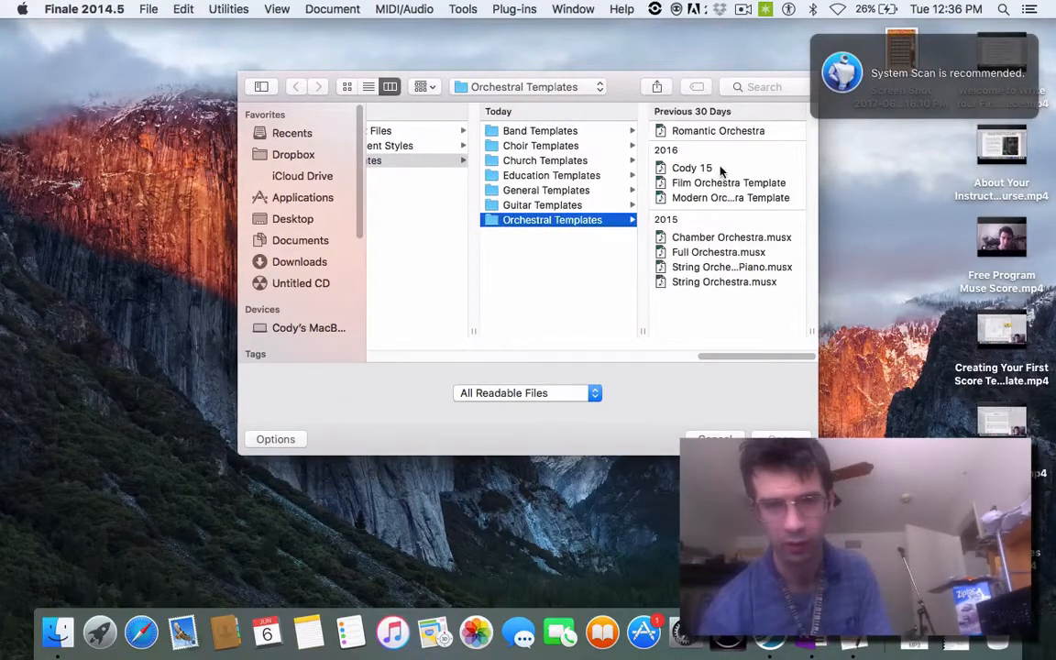
left_click(721, 239)
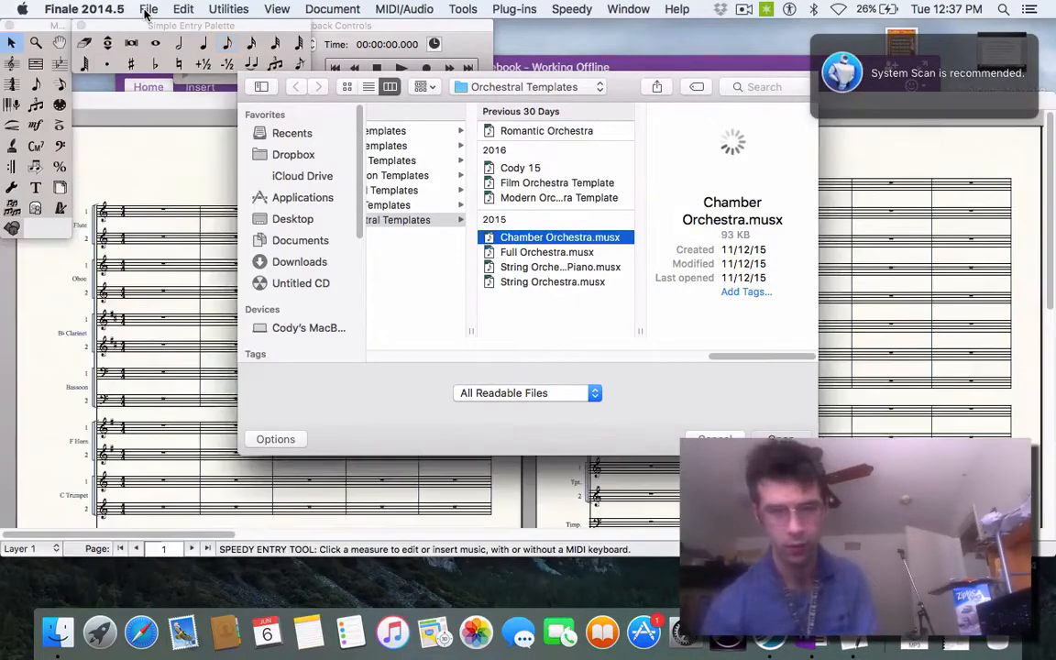
left_click(148, 9)
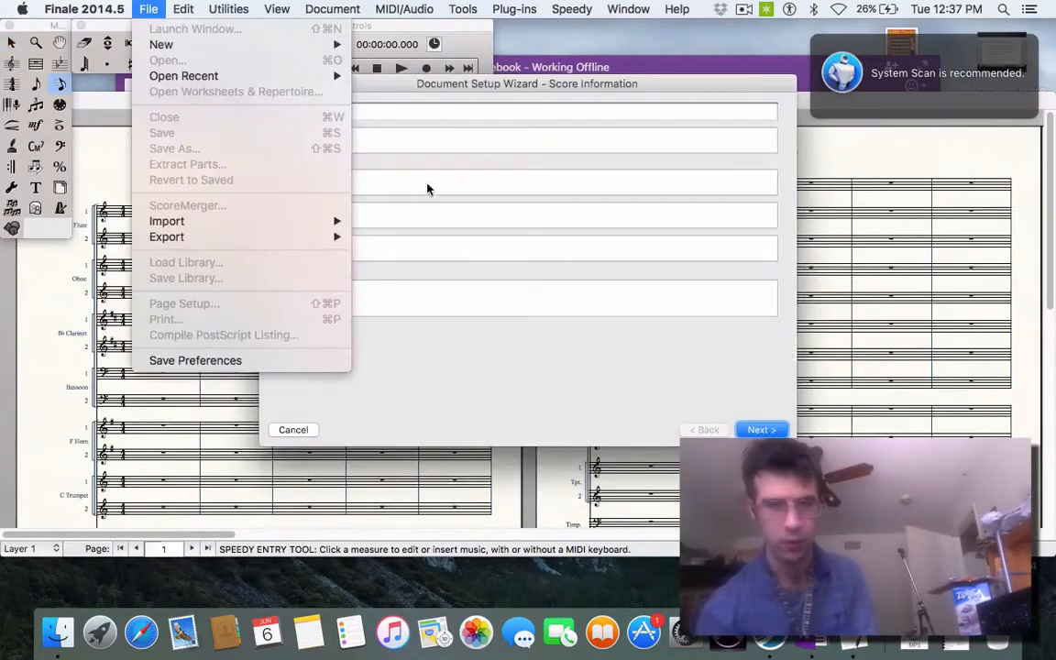
left_click(539, 232)
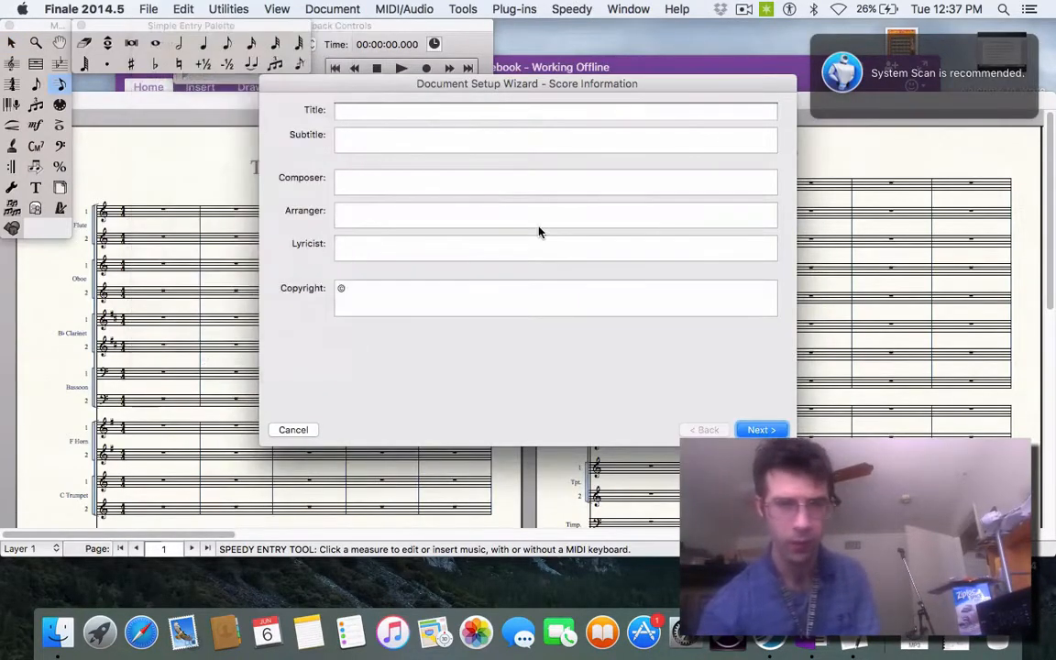
Step: Enter "Experiment 3 for Orchestra" as the score's title
left_click(390, 113)
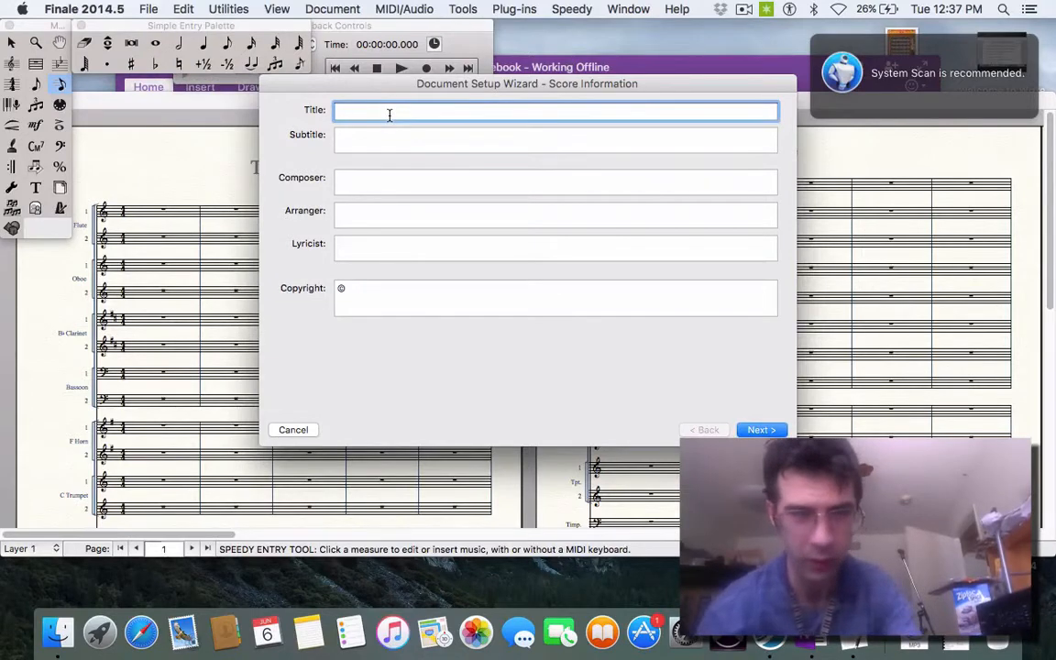
type("Exper")
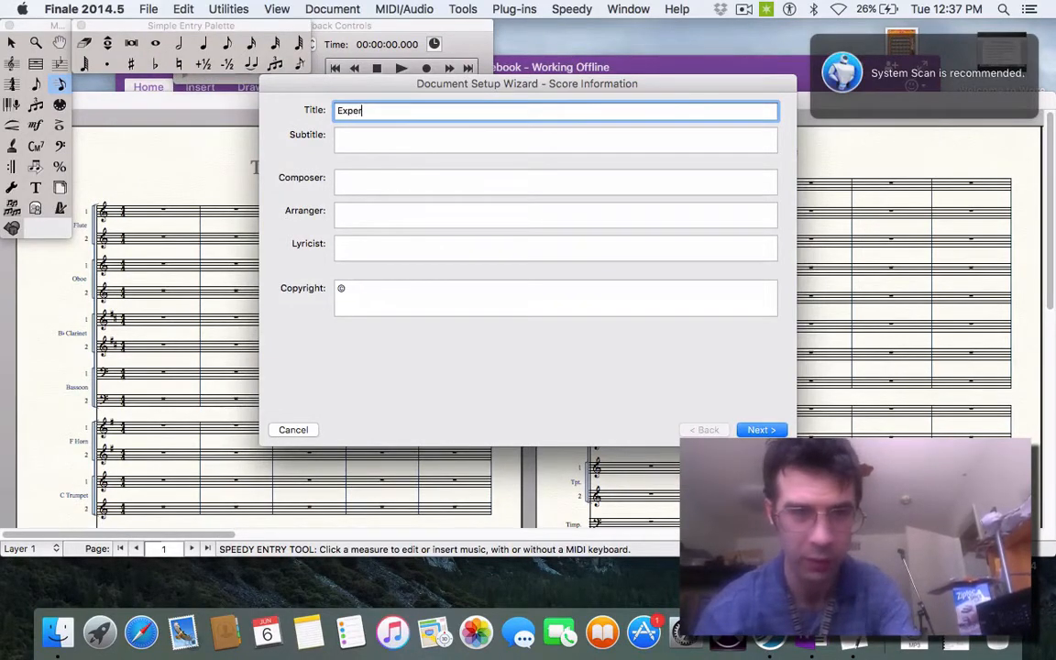
type("iment 3 for Orches")
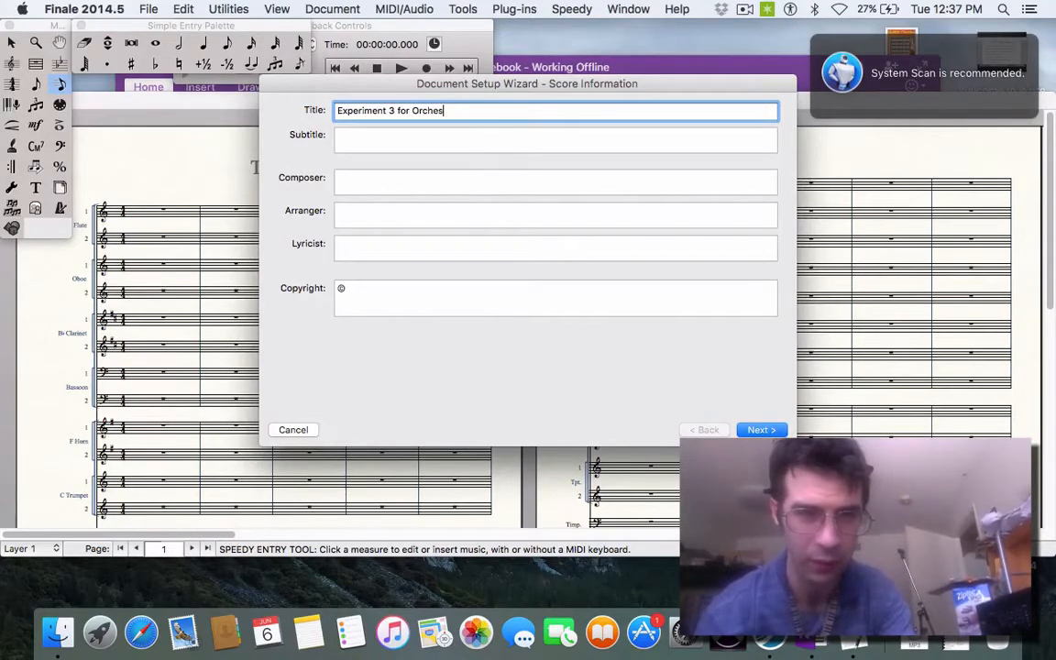
type("tra")
Step: Enter the composer's full name, leaving the subtitle and arranger blank
key("Tab")
key("Tab")
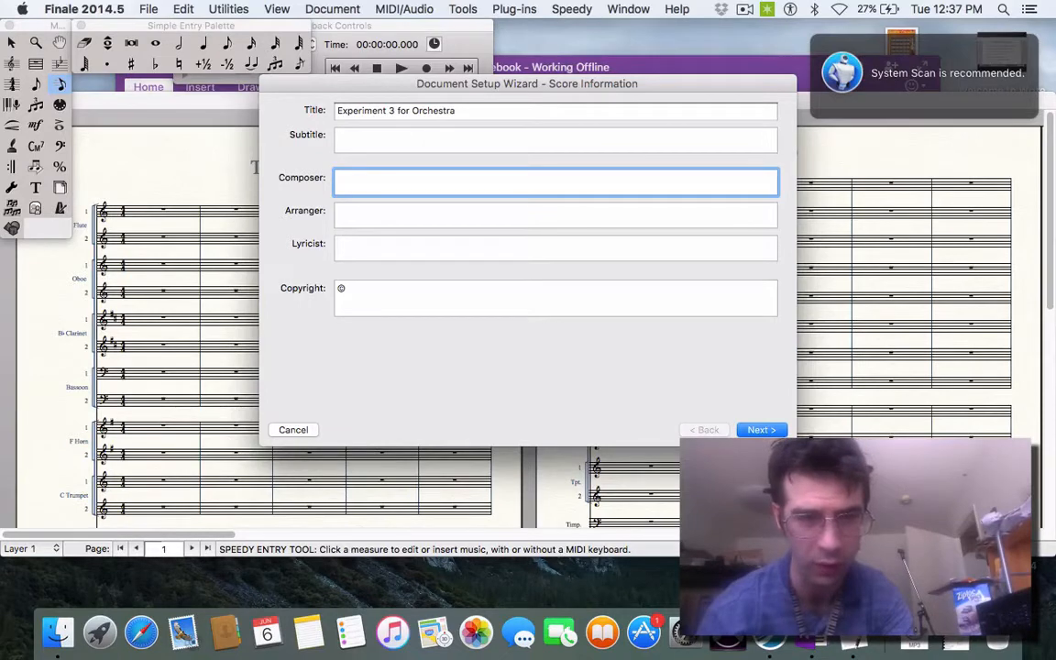
type("Cody")
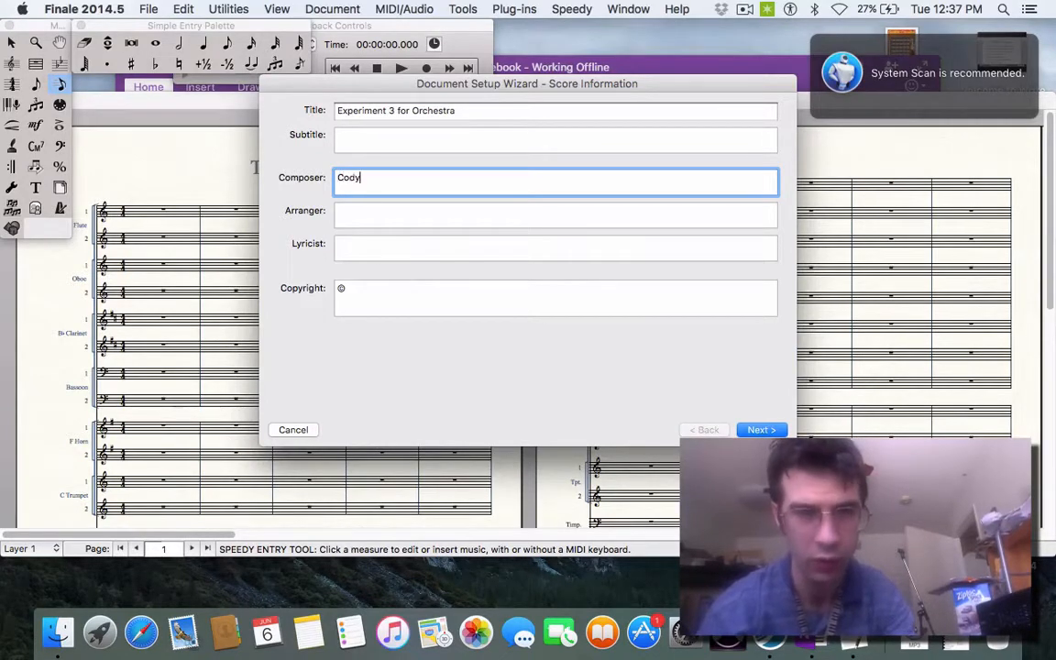
type(" Weinmann")
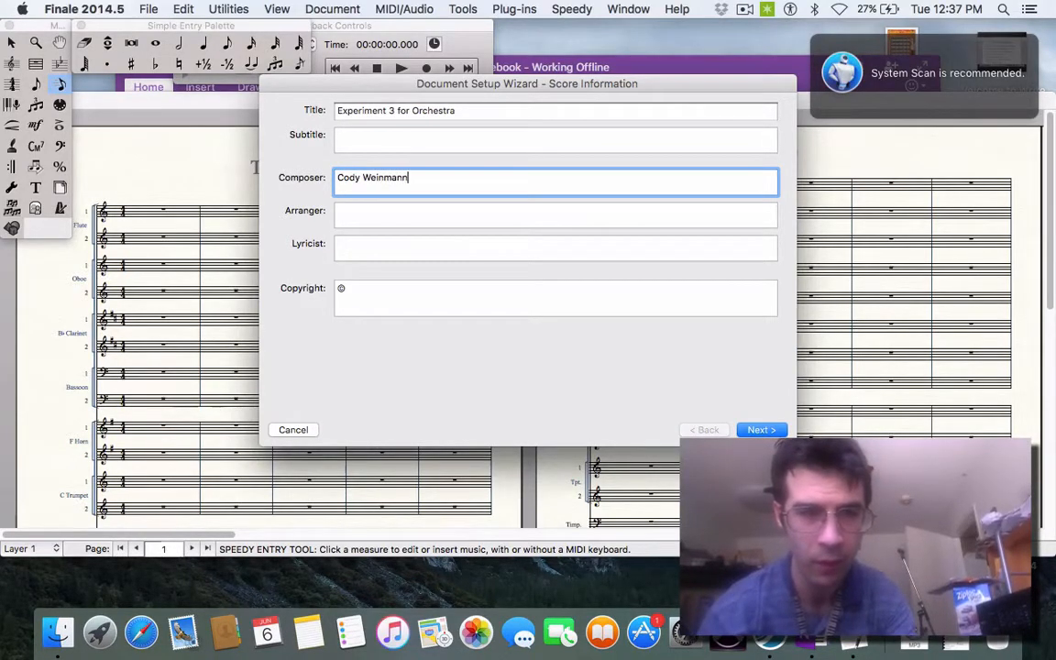
key("Tab")
key("Tab")
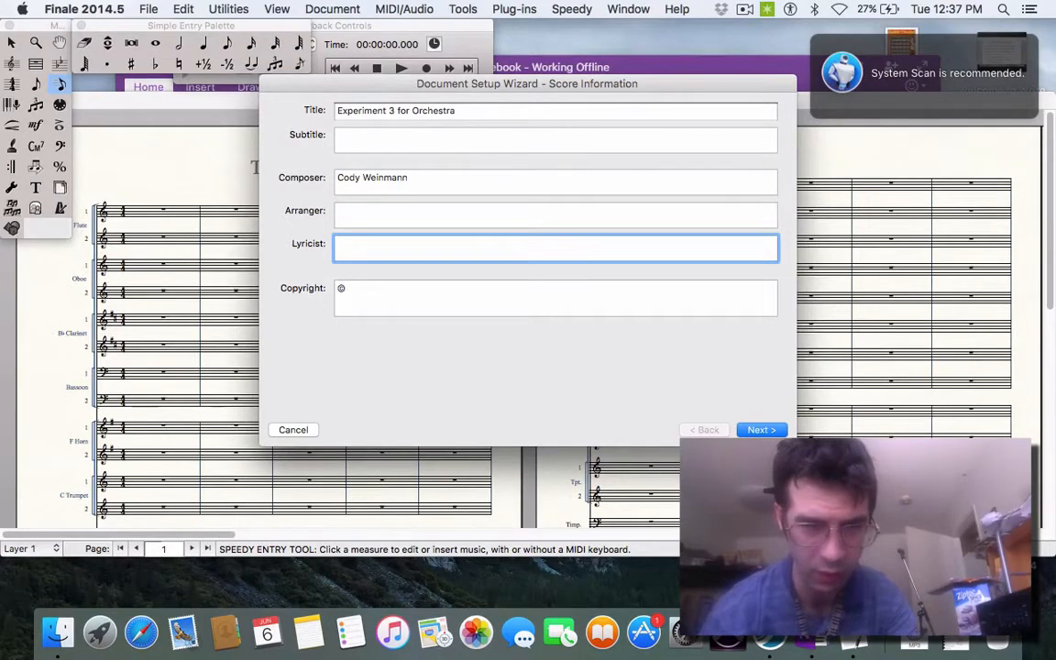
left_click(374, 289)
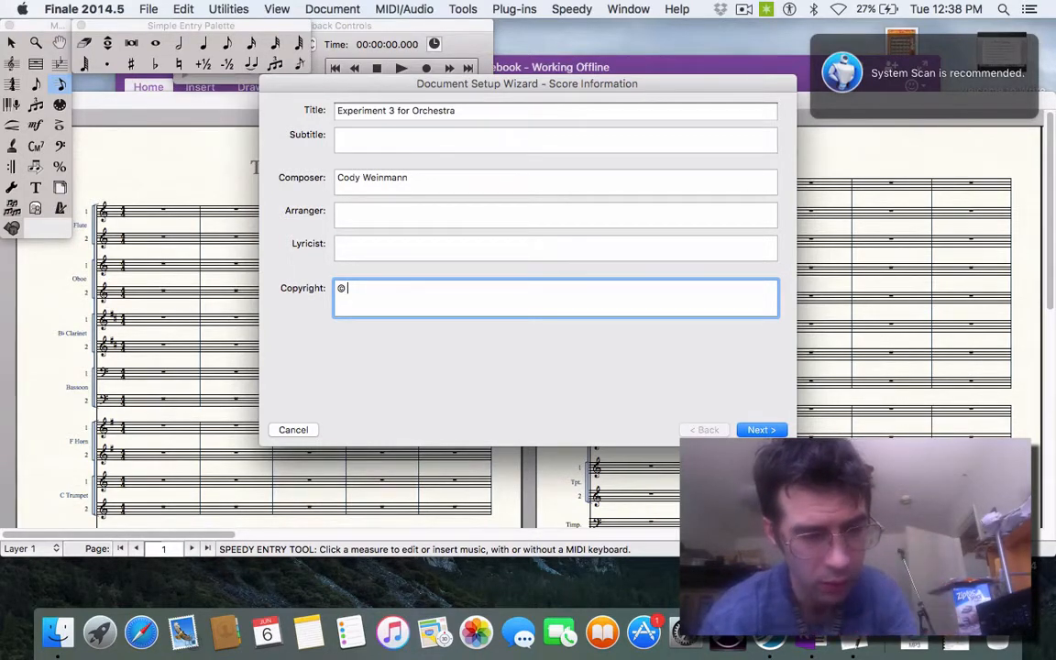
type("01")
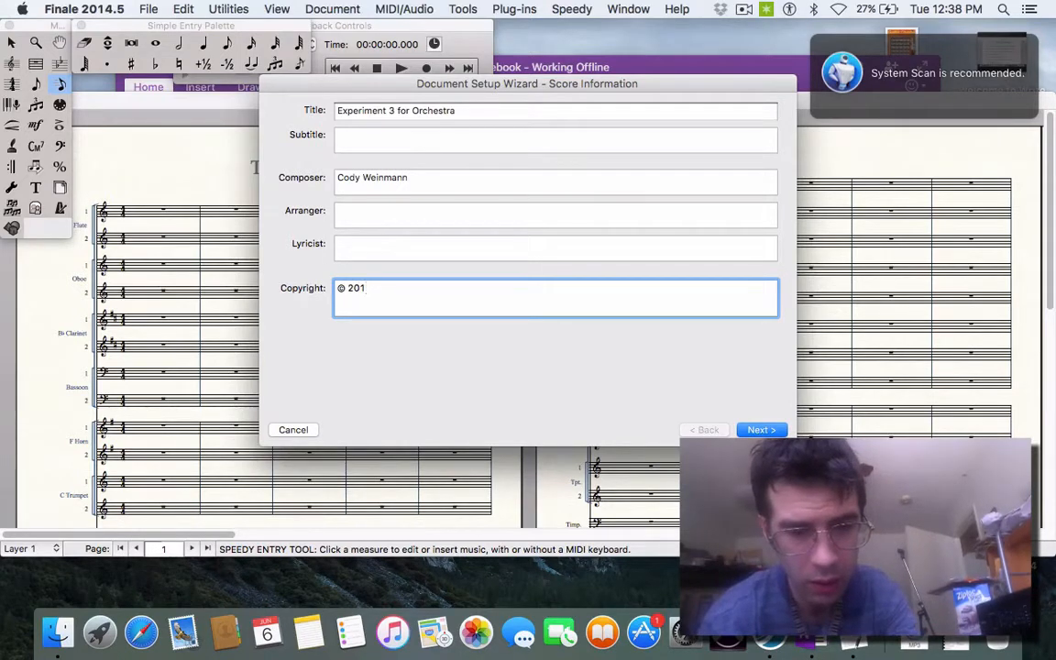
type("7. C")
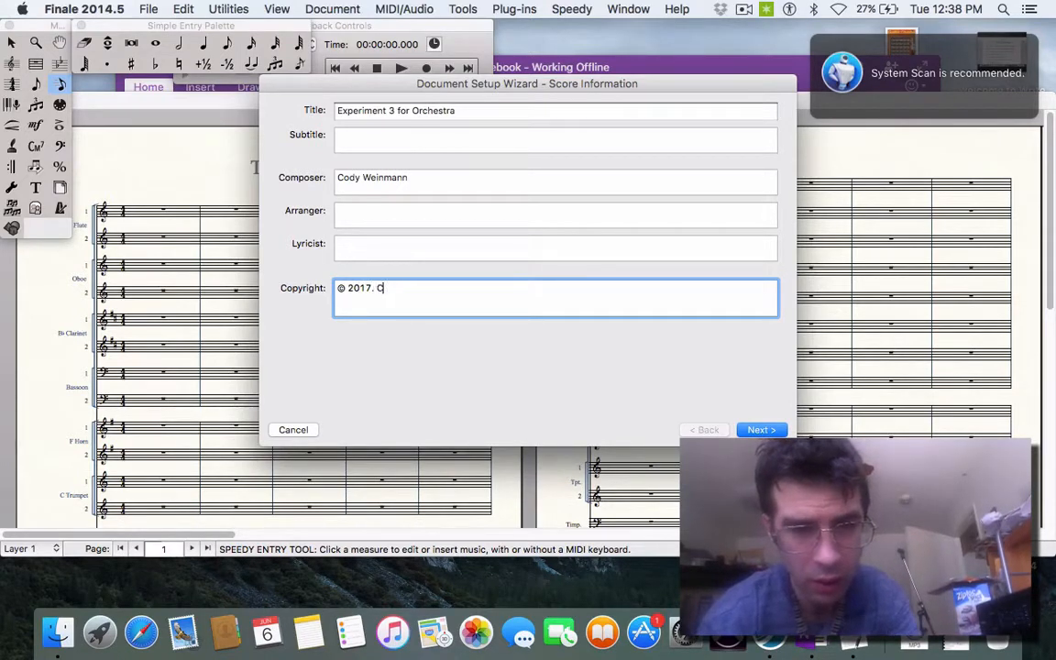
type("ody Weinmann")
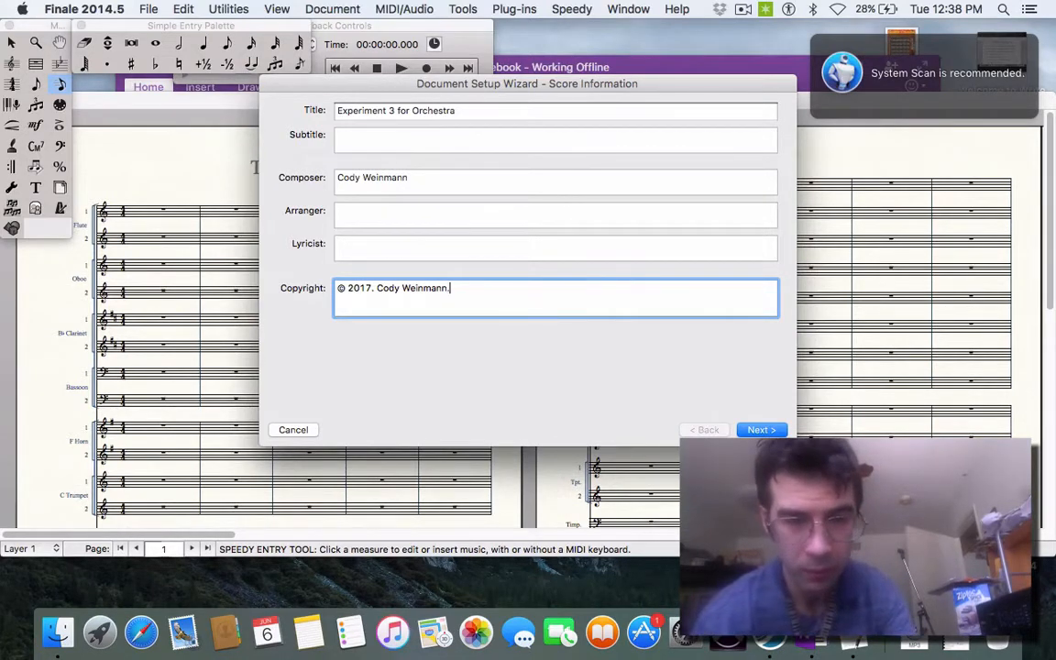
type(". http")
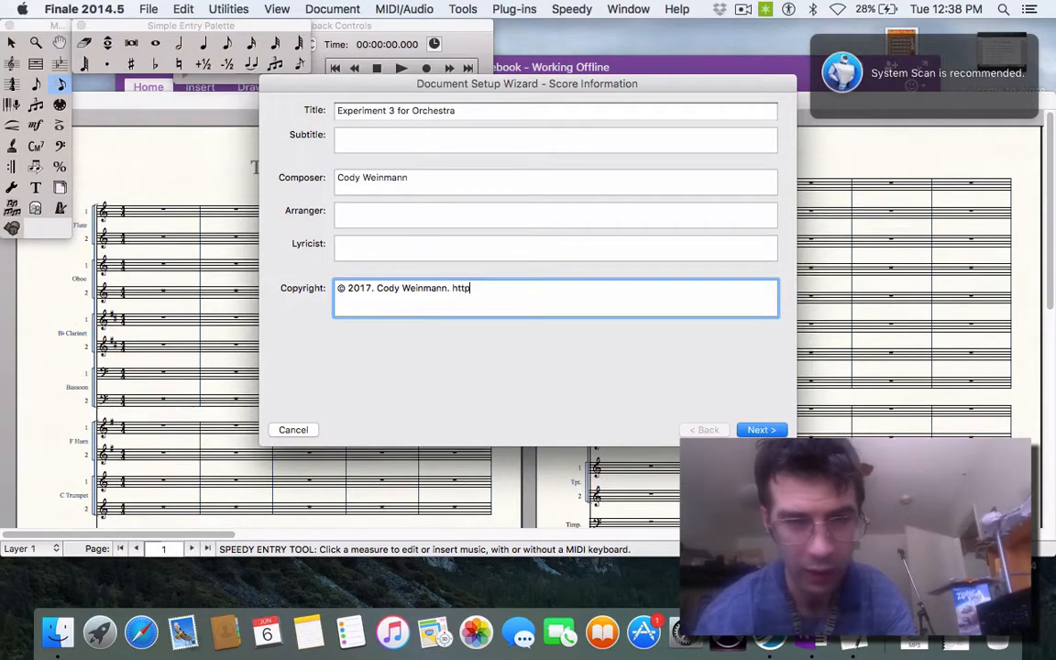
type("://w")
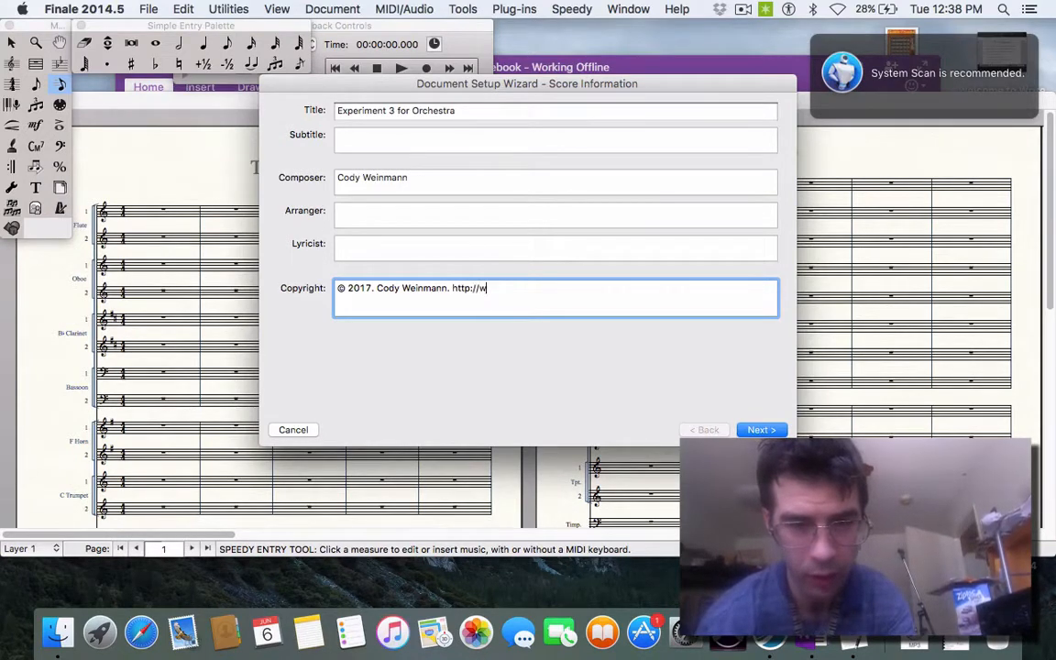
type("ww.cjw")
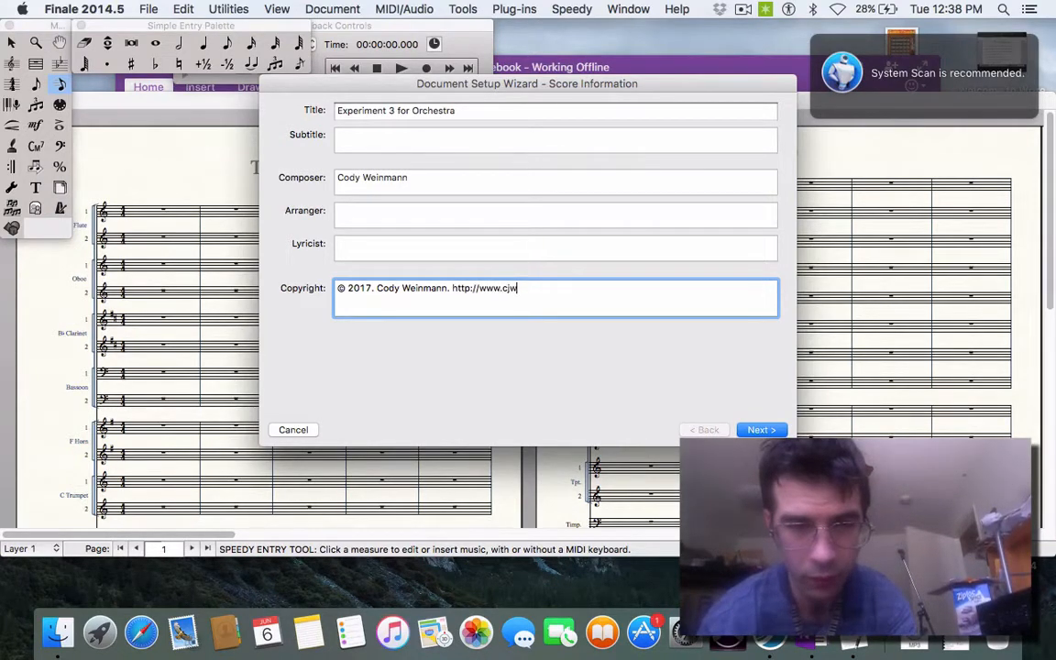
type("-music-")
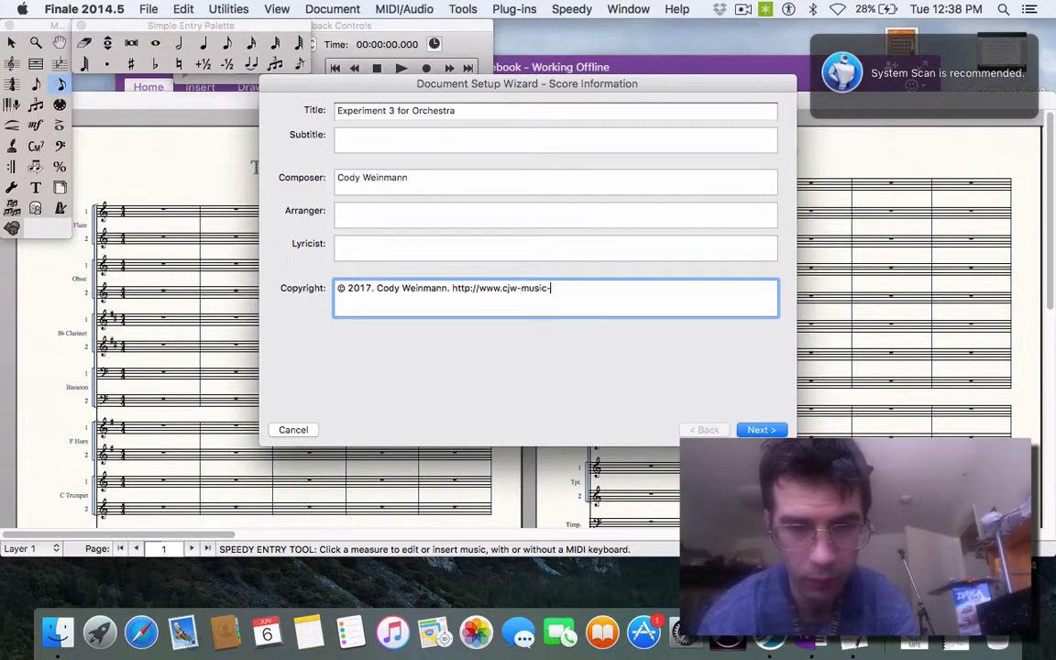
type("transcriptions.com")
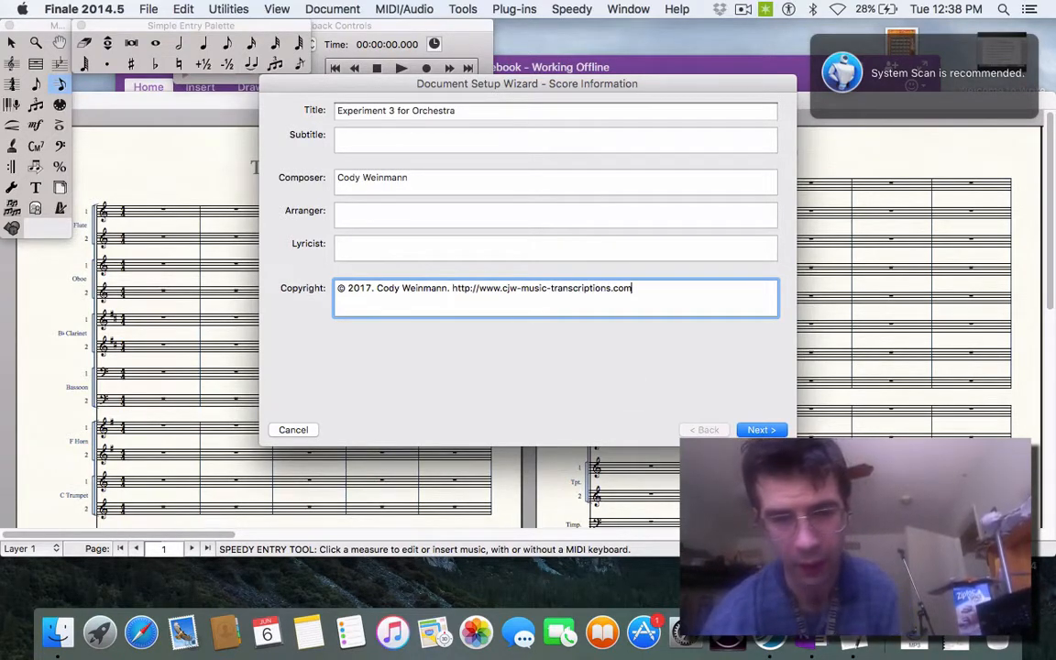
left_click(770, 430)
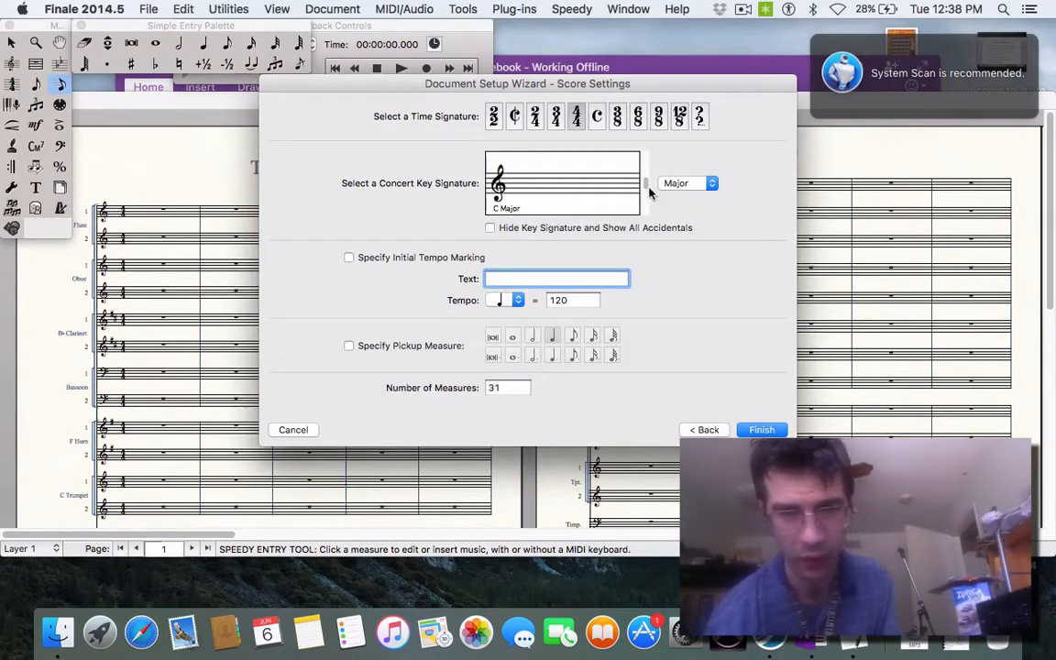
Step: Specify an initial tempo marking of Andantino with the quarter note at 76
left_click(576, 300)
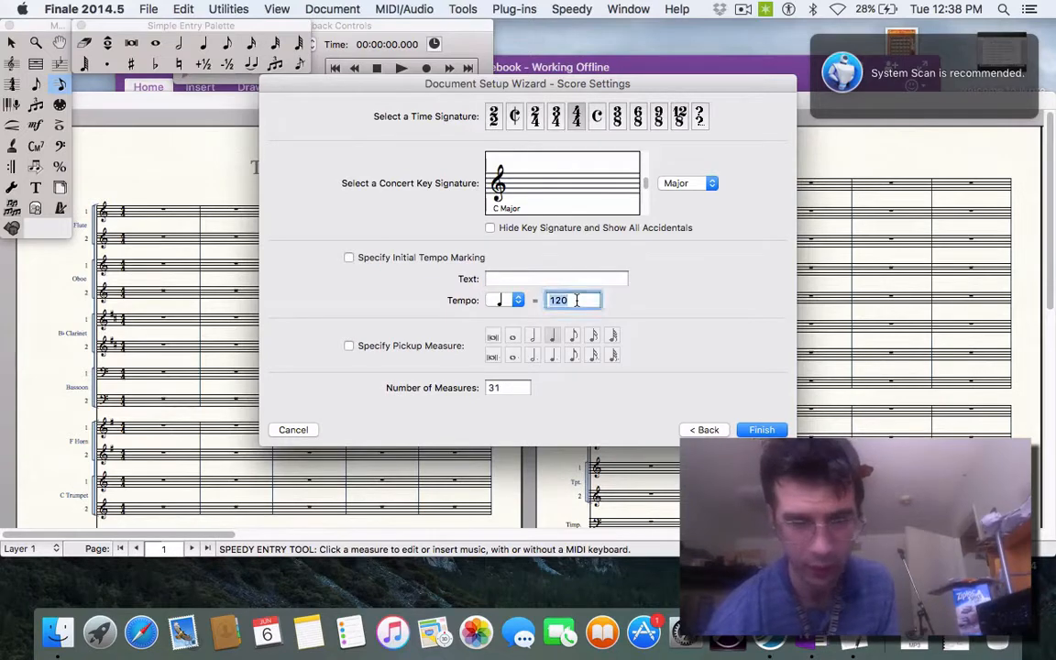
key("BackSpace")
key("BackSpace")
key("BackSpace")
type("76")
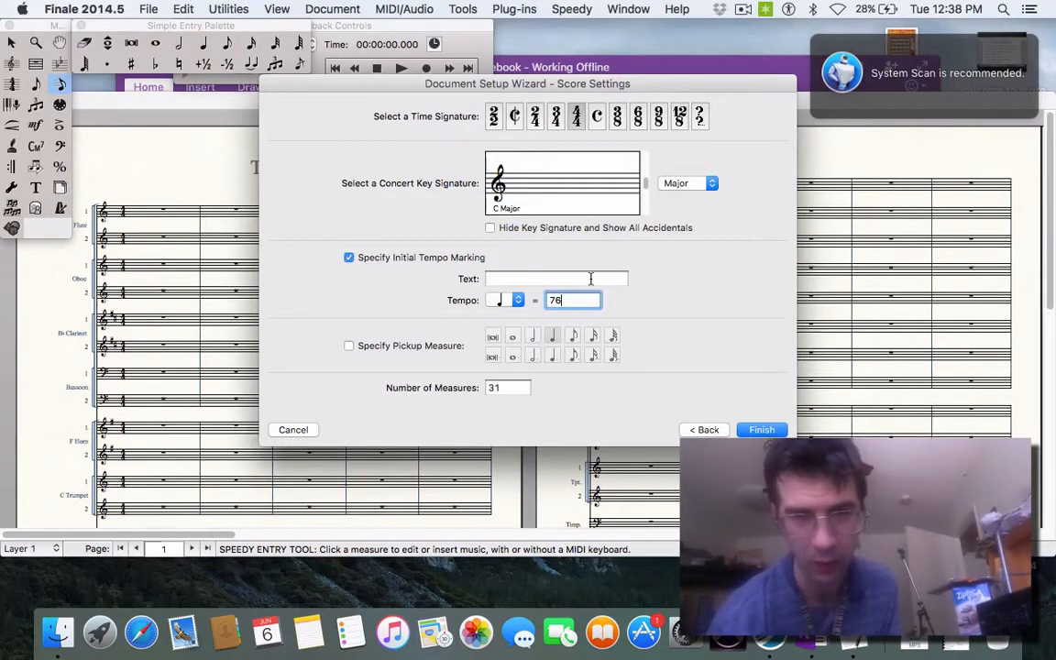
left_click(522, 277)
type("Andantino")
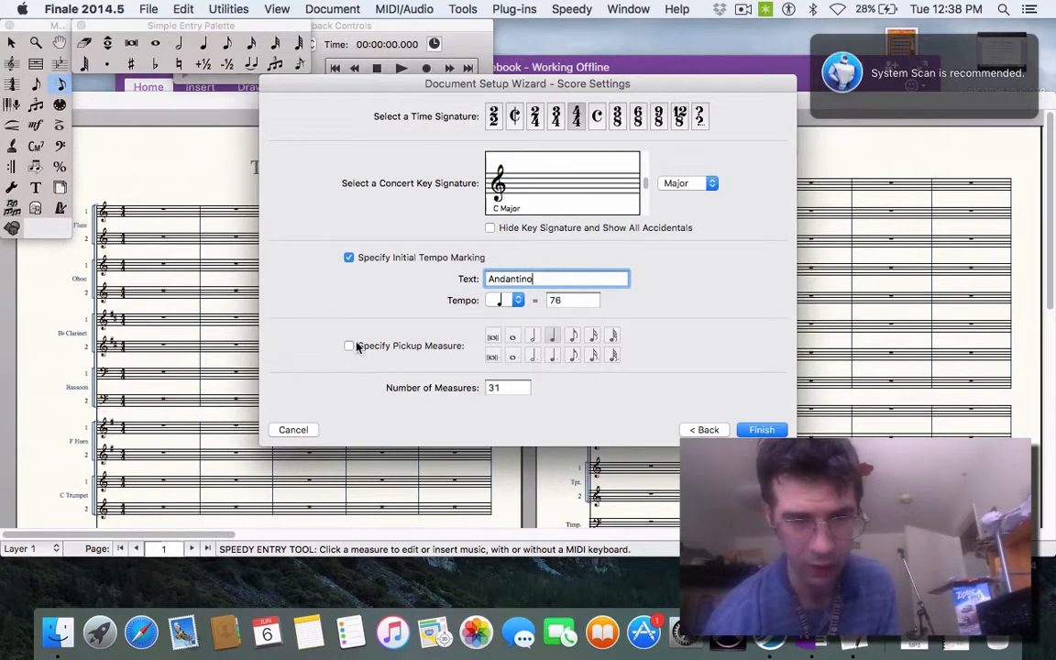
Step: Set the number of measures to 32 and finish the document setup
double_click(502, 389)
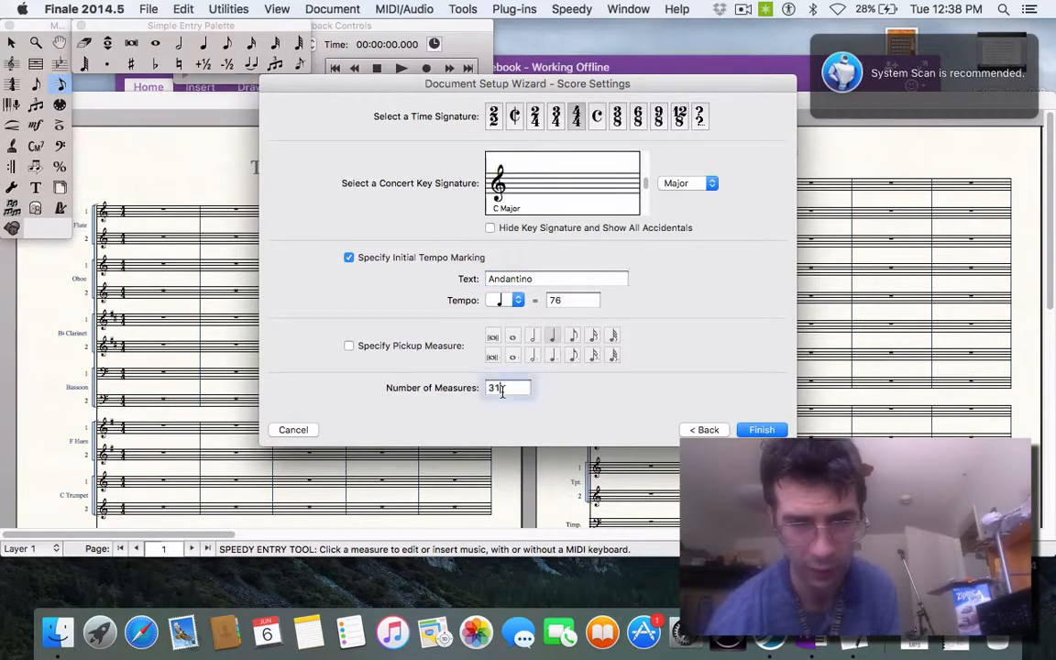
type("3")
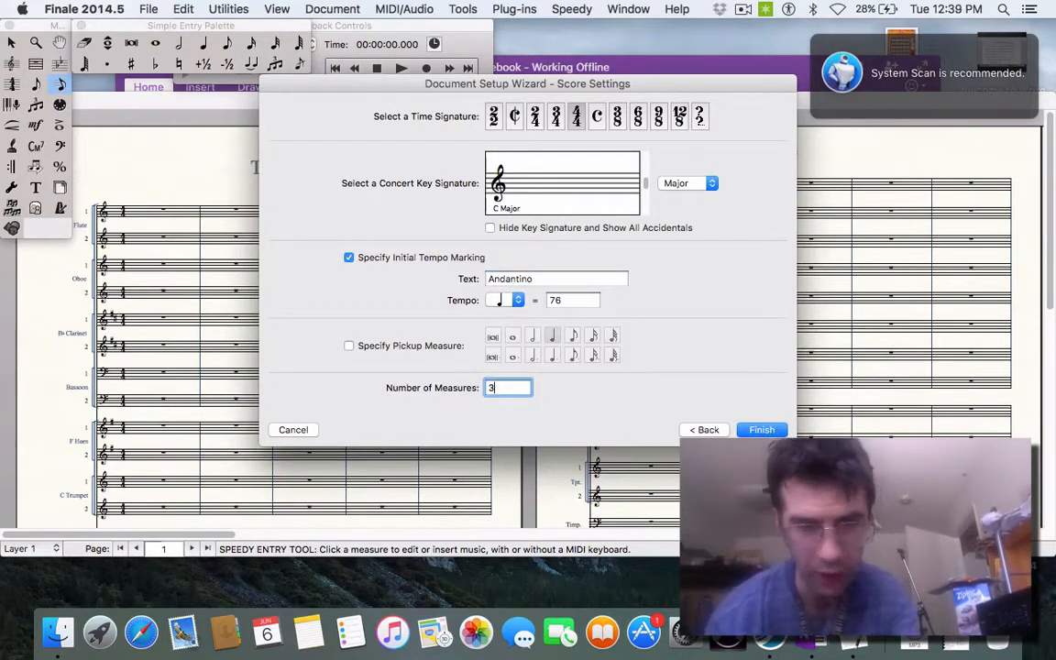
type("2")
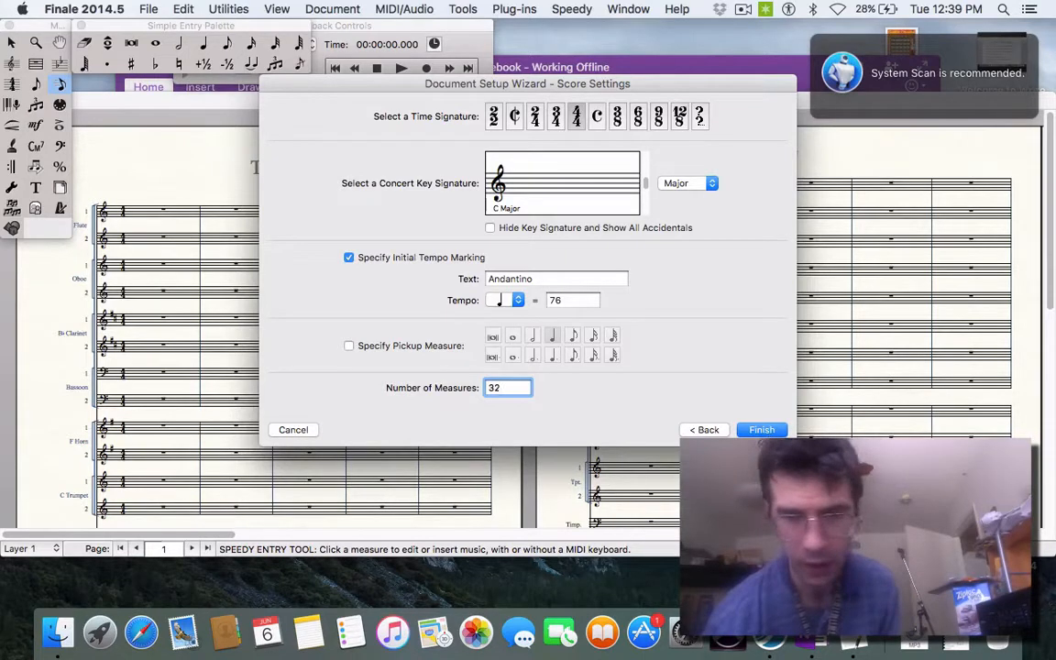
left_click(779, 430)
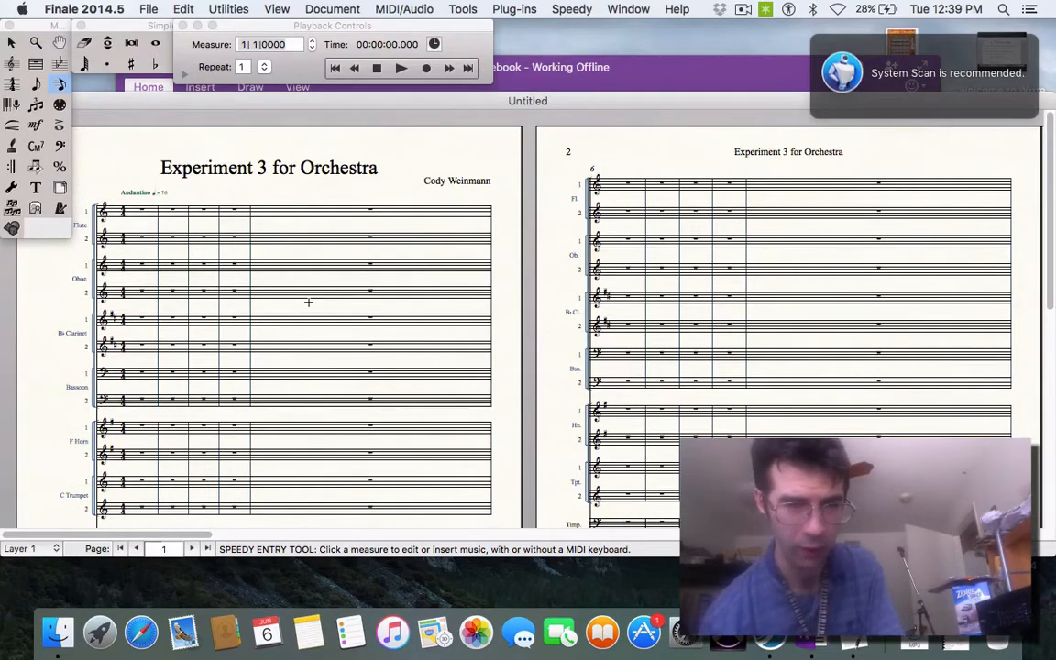
Step: Activate the HyperScribe tool, dismiss the Human Playback warning and try recording into the first measure of the Oboe 1 staff
scroll(308, 302, "down", 5)
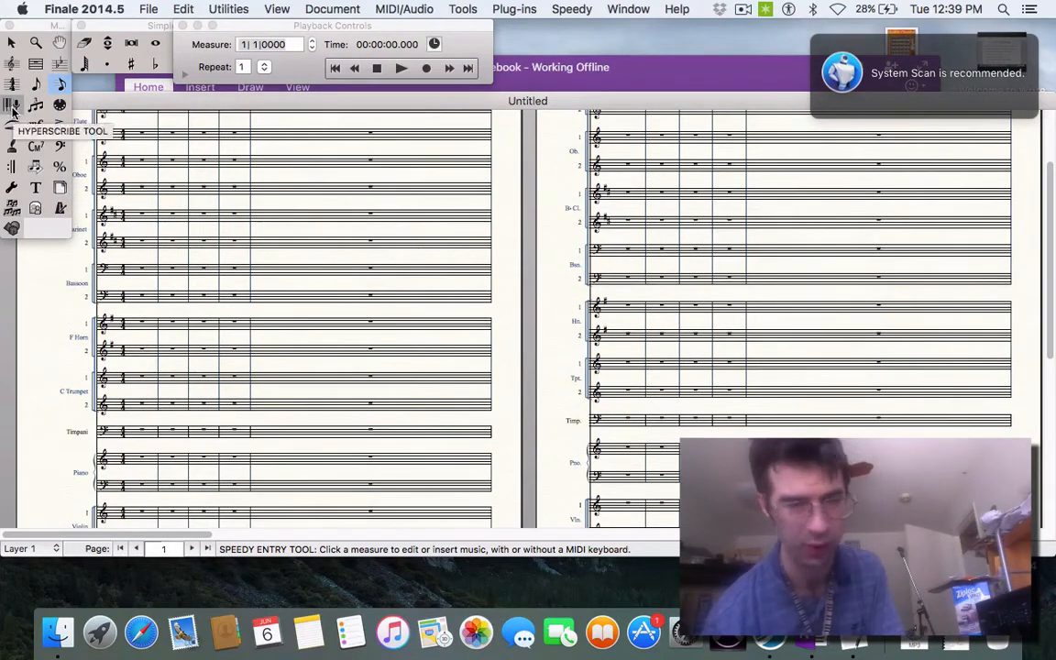
left_click(12, 104)
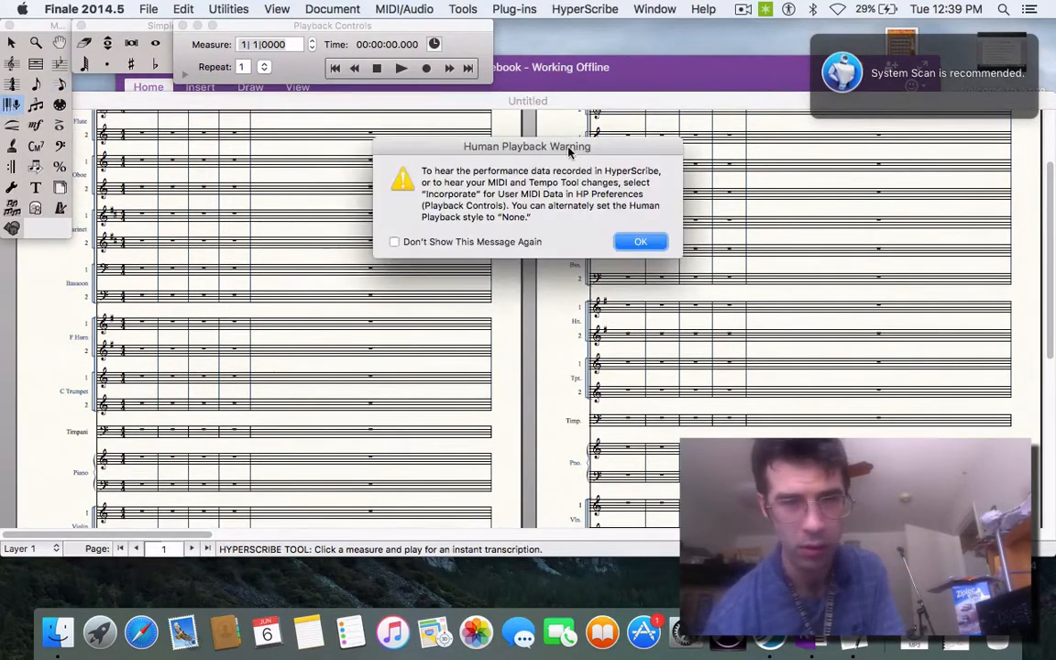
left_click(639, 241)
scroll(291, 212, "up", 5)
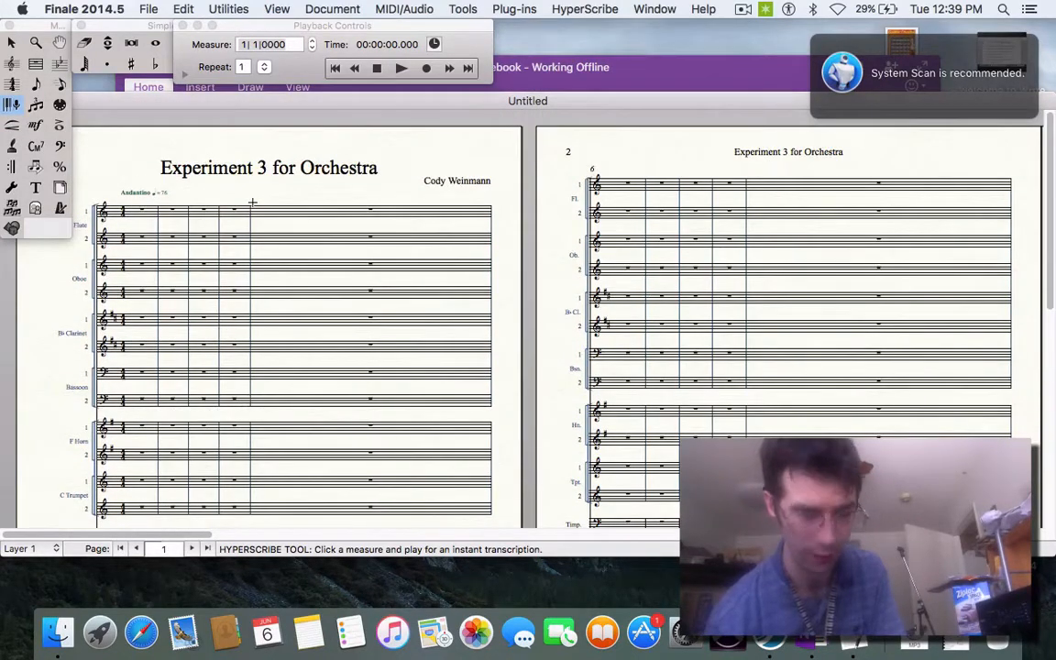
left_click(147, 265)
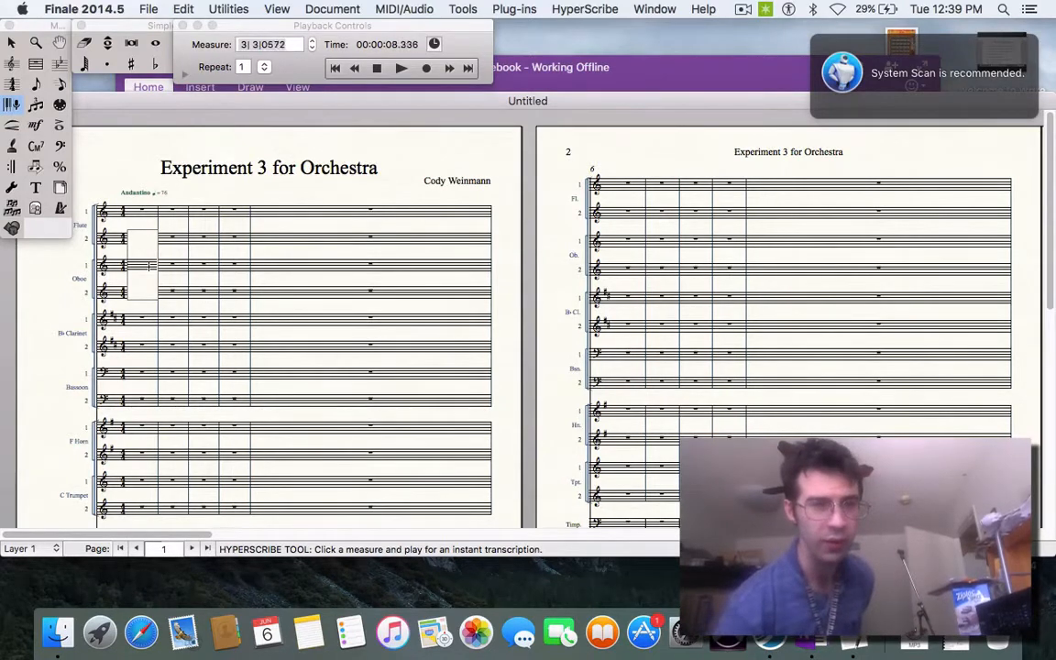
left_click(197, 282)
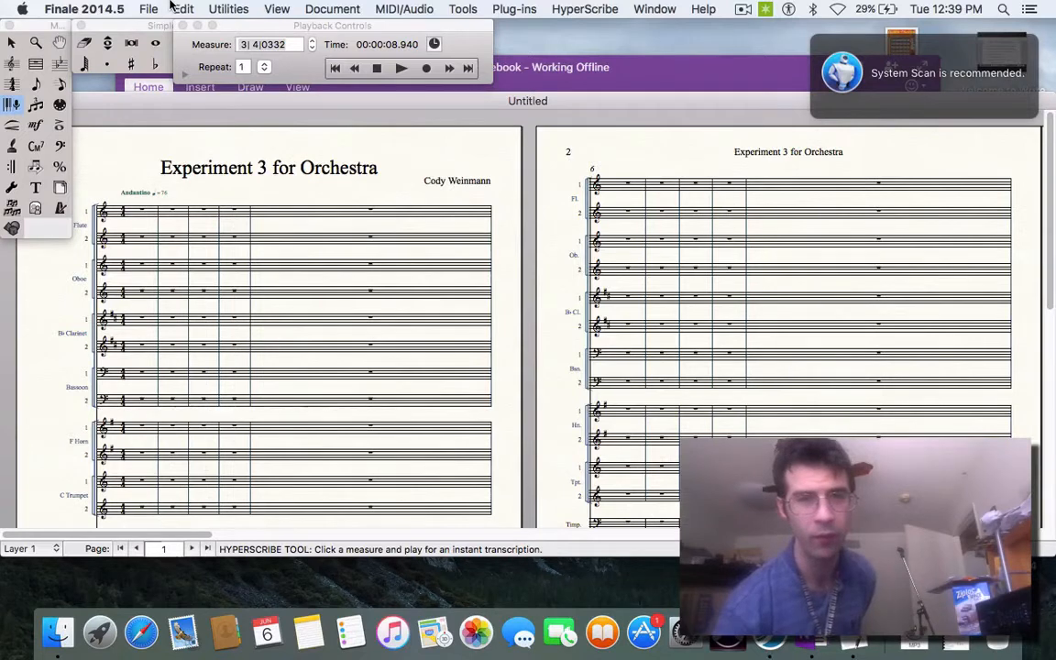
Step: Open the MIDI setup and assign Alesis Recital as the input device for channels 1-16
left_click(422, 11)
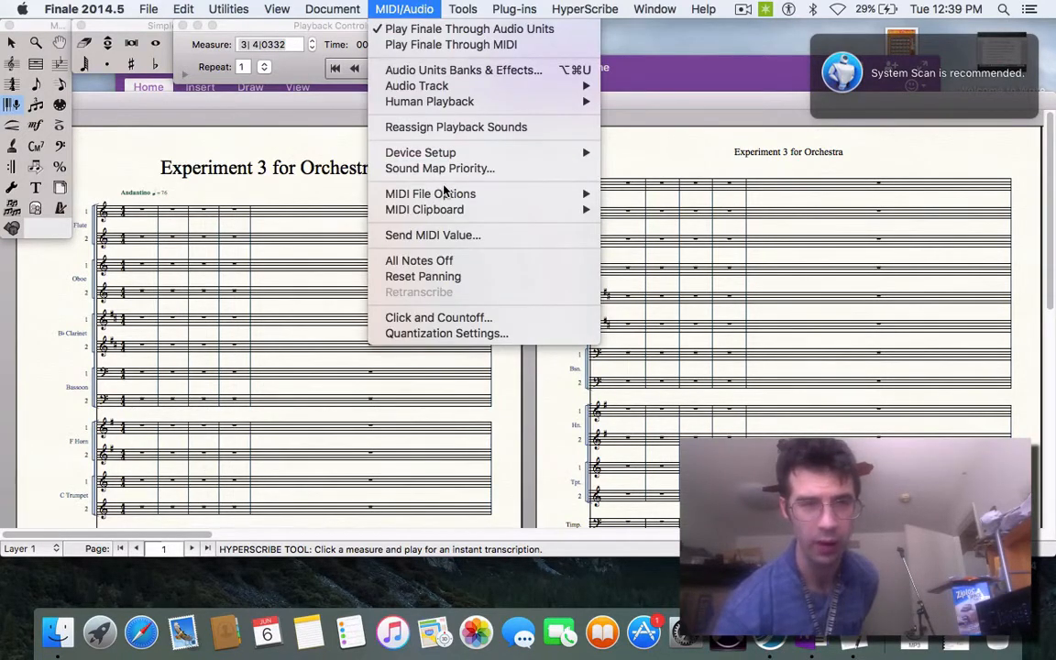
mouse_move(443, 198)
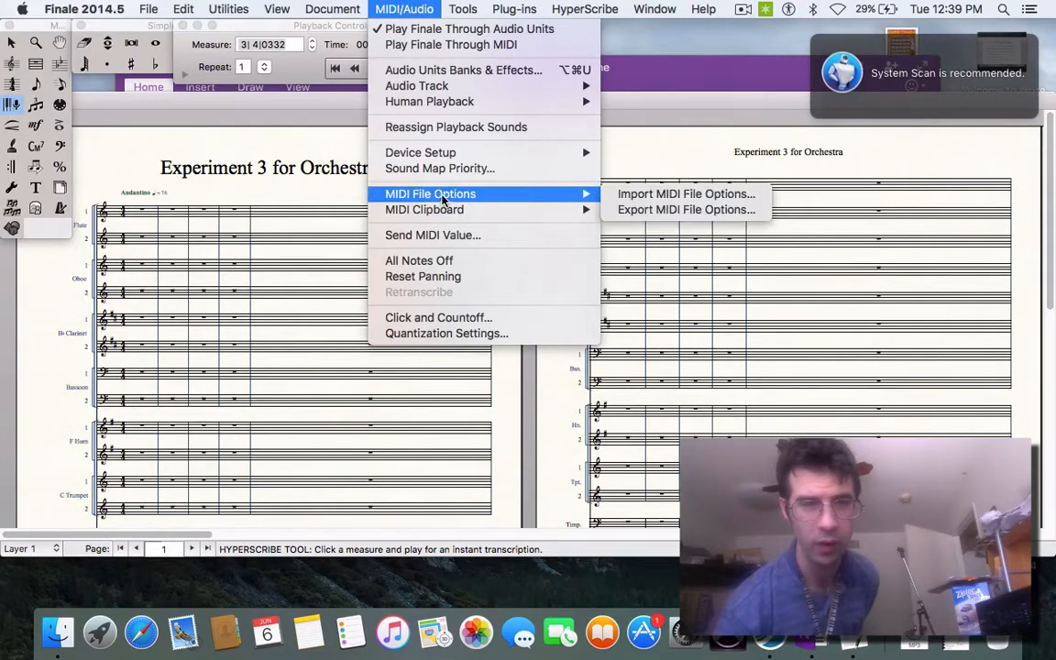
mouse_move(456, 158)
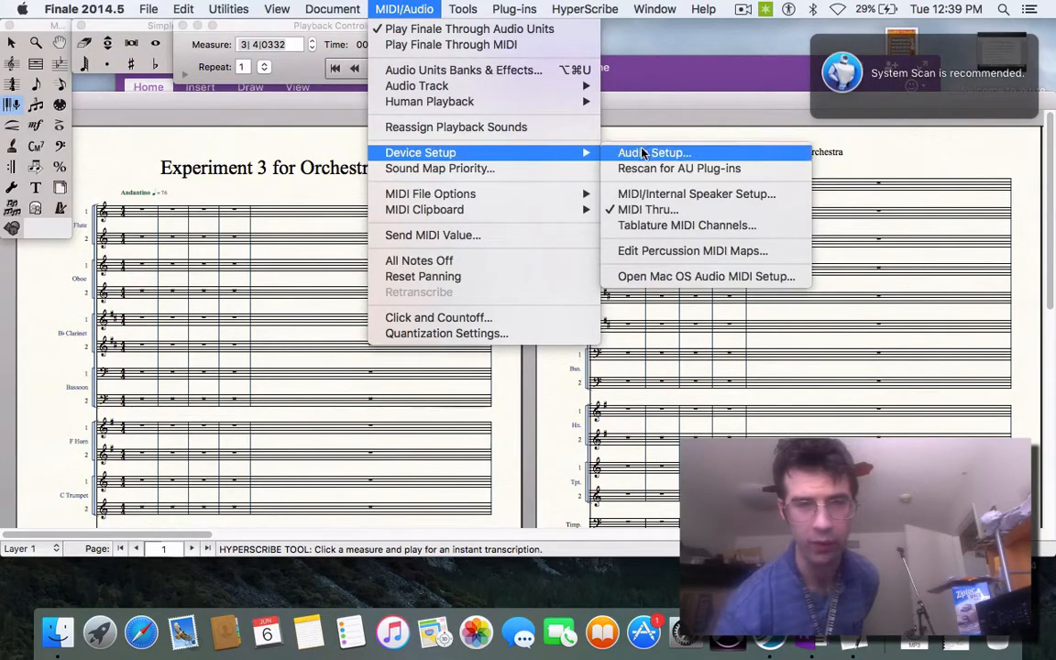
left_click(646, 196)
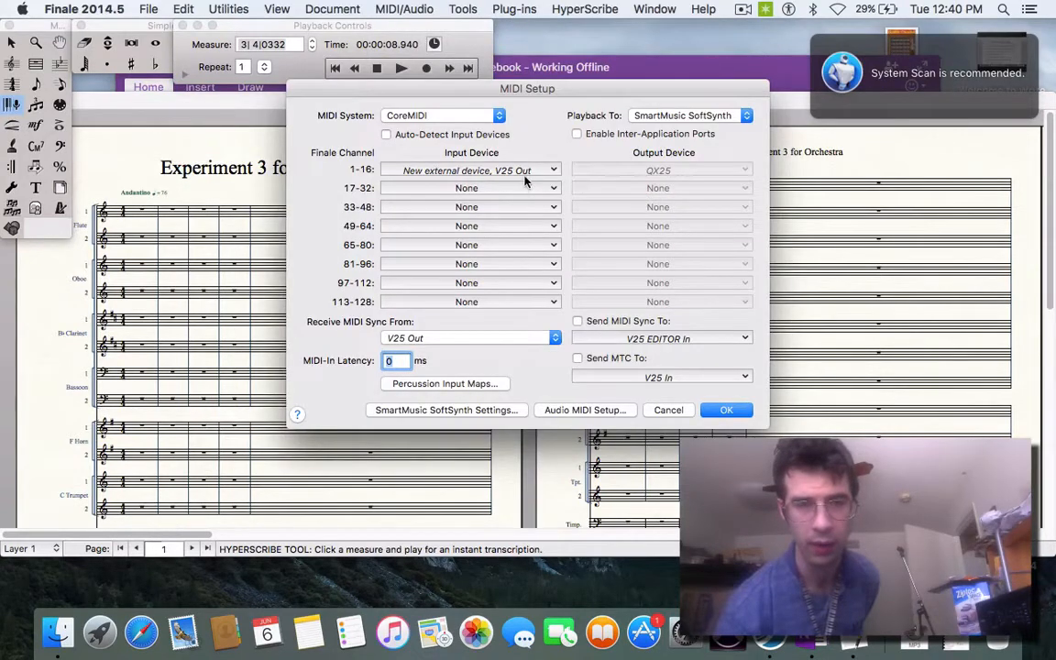
left_click(527, 175)
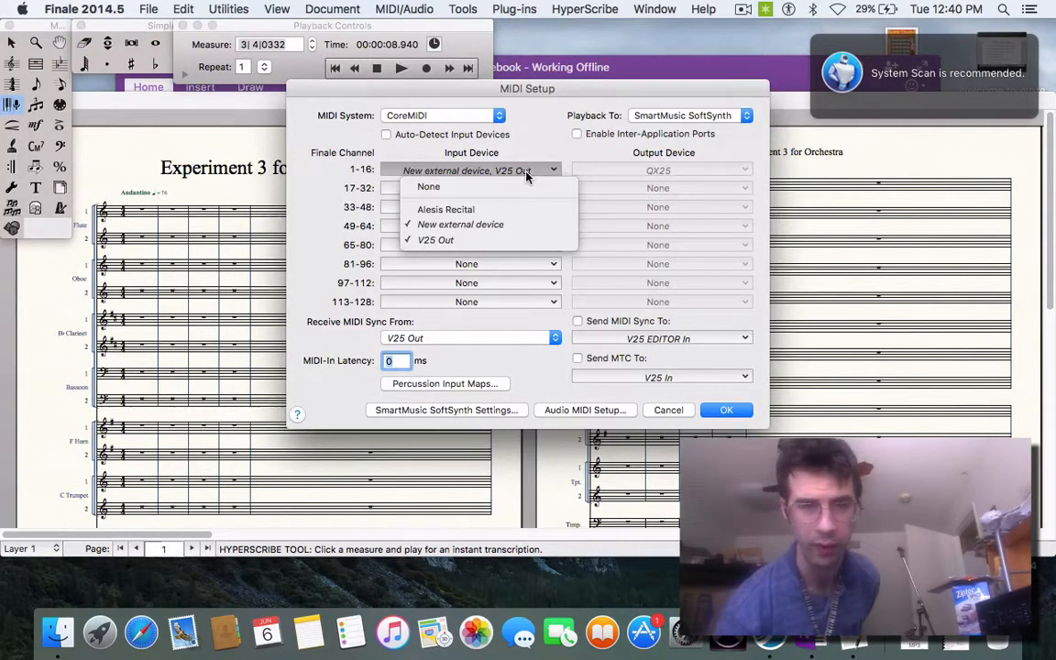
left_click(507, 209)
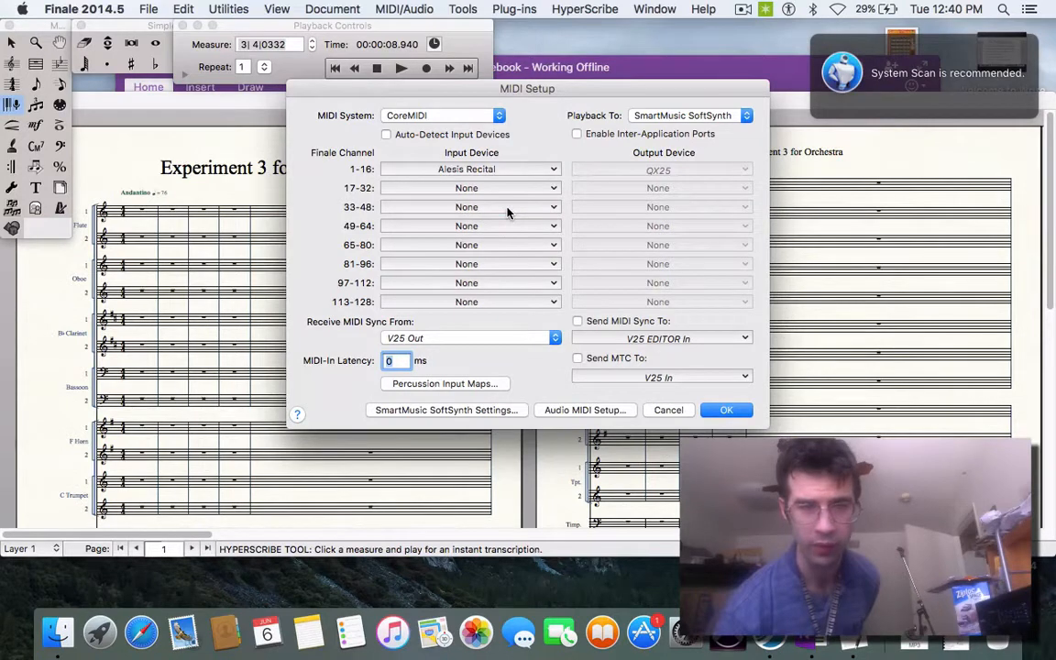
Step: Set both the send and receive MIDI sync devices to Alesis Recital, apply the setup and dismiss the missing-devices warning
left_click(683, 341)
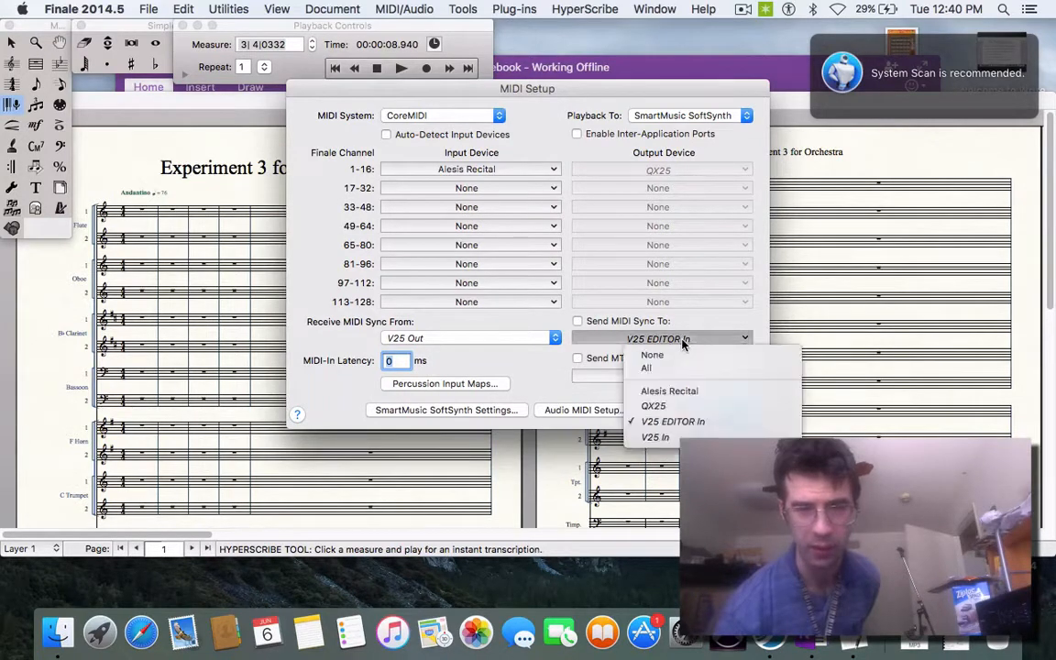
left_click(692, 392)
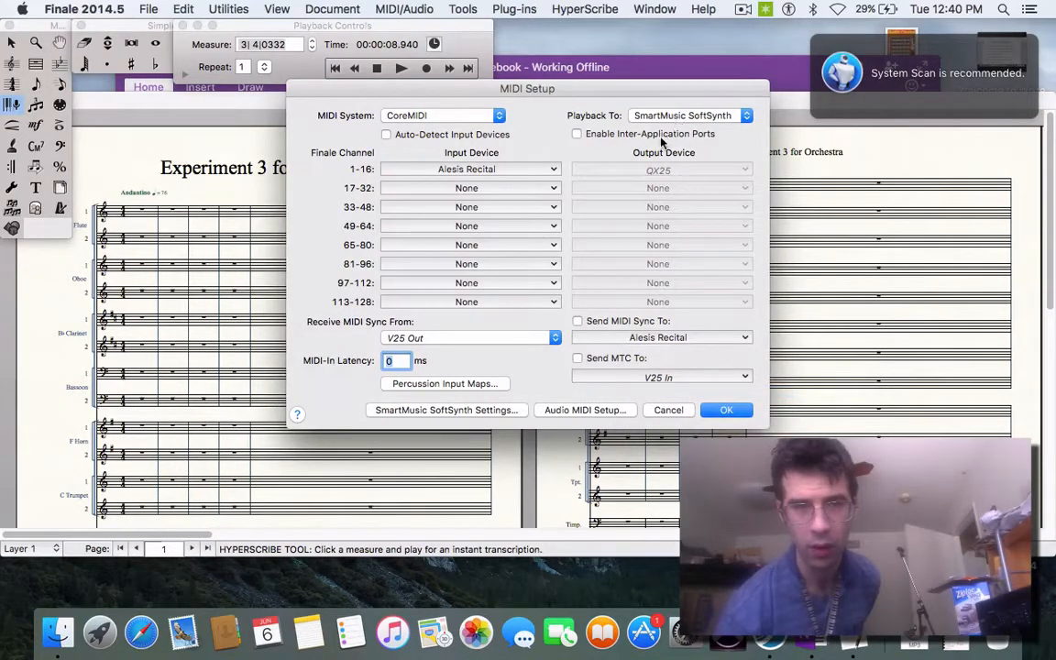
left_click(496, 341)
left_click(498, 315)
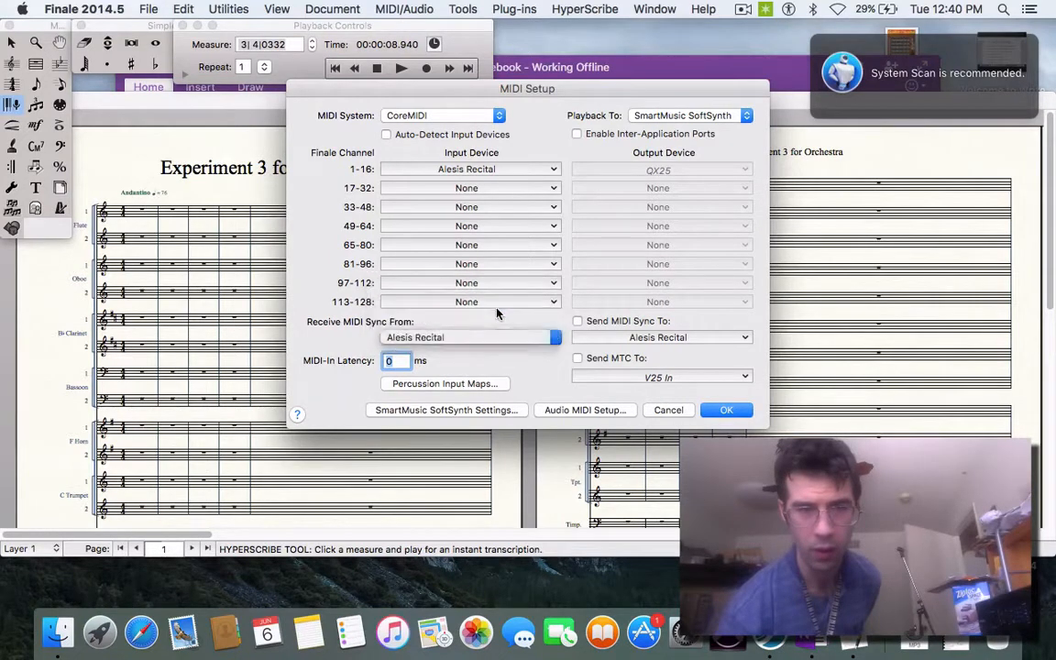
left_click(730, 410)
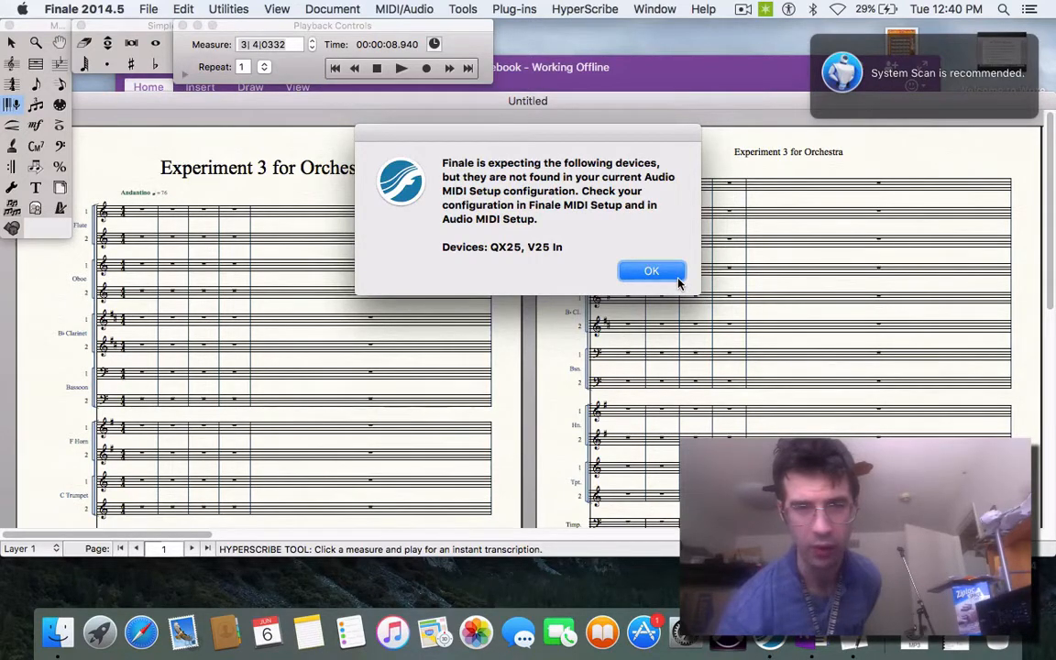
left_click(650, 272)
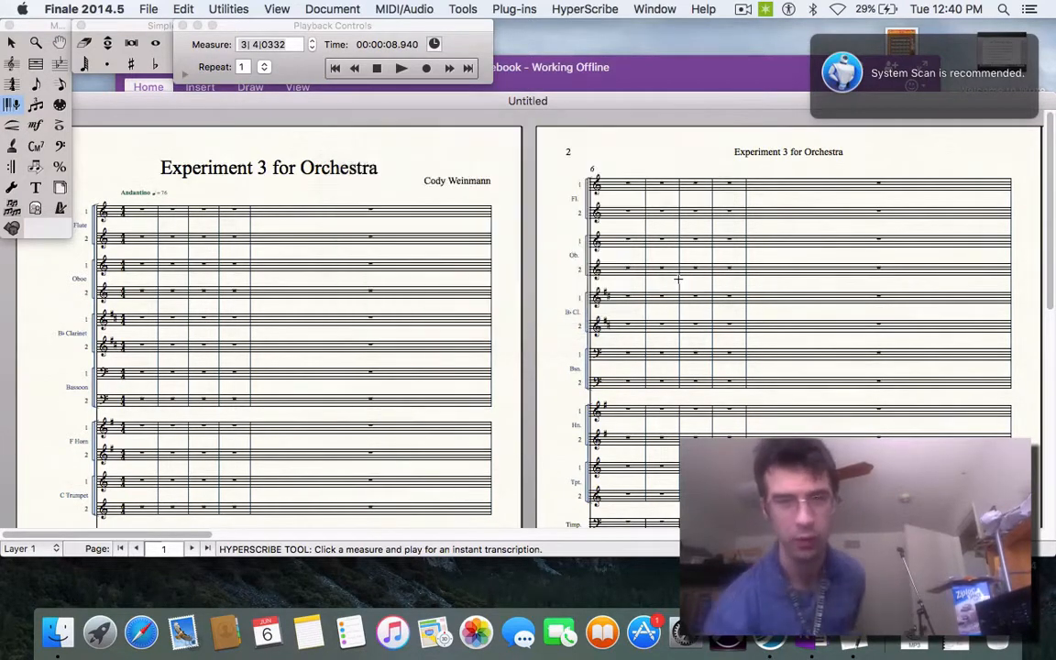
Step: Record a melody with HyperScribe into the Oboe 2 staff, starting at the first measure
left_click(145, 290)
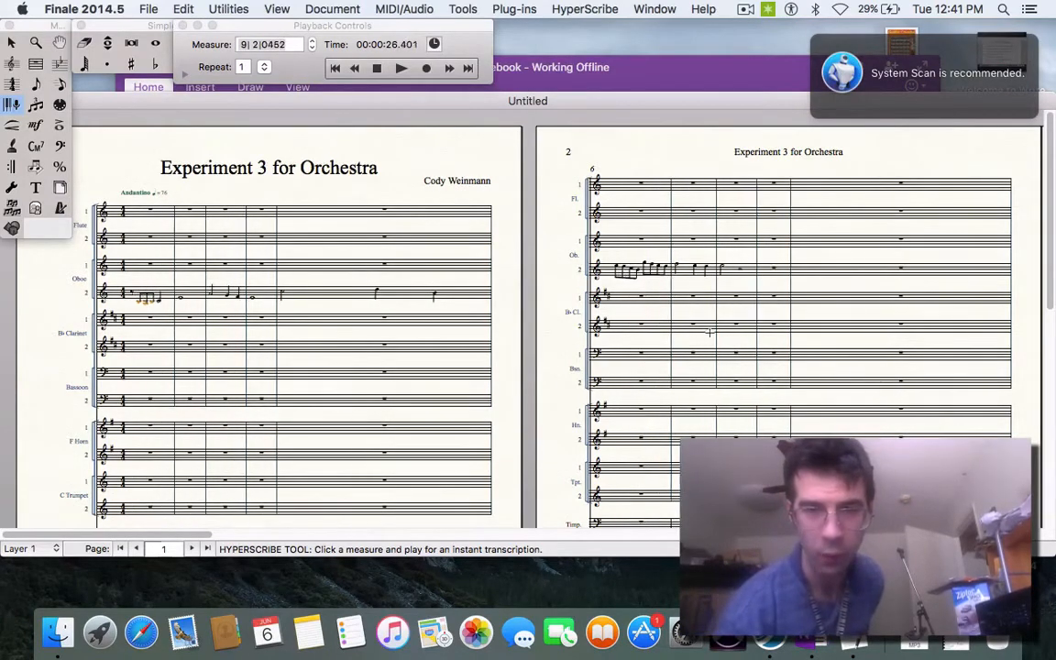
Step: Switch the HyperScribe record mode to Split into Two Staves, capturing MIDI note 57 as the split point
scroll(712, 339, "down", 5)
scroll(711, 339, "down", 2)
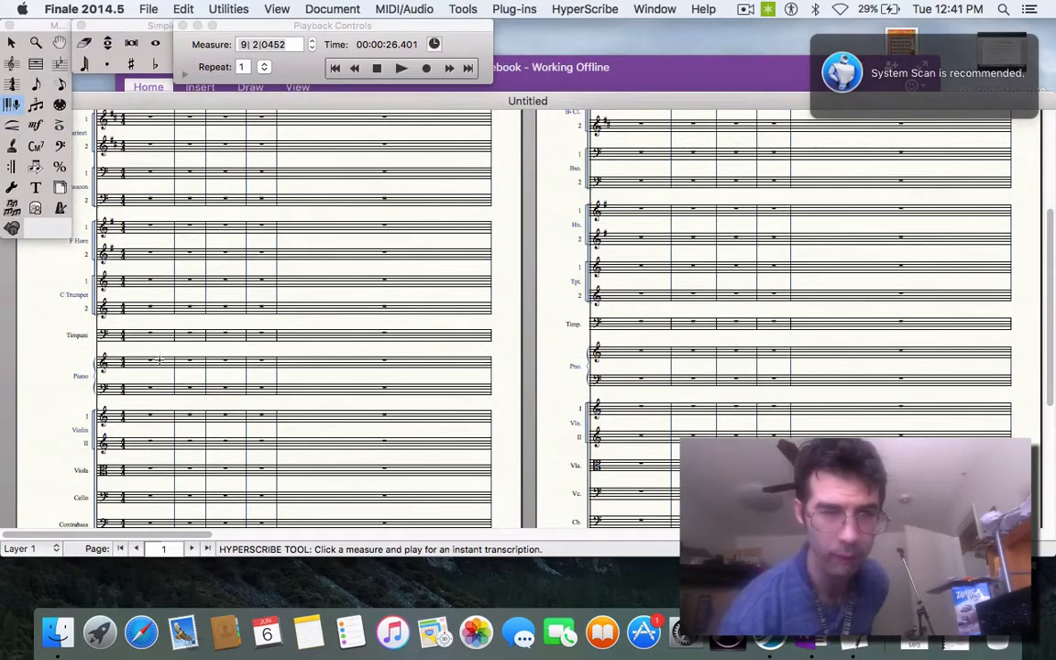
left_click(594, 11)
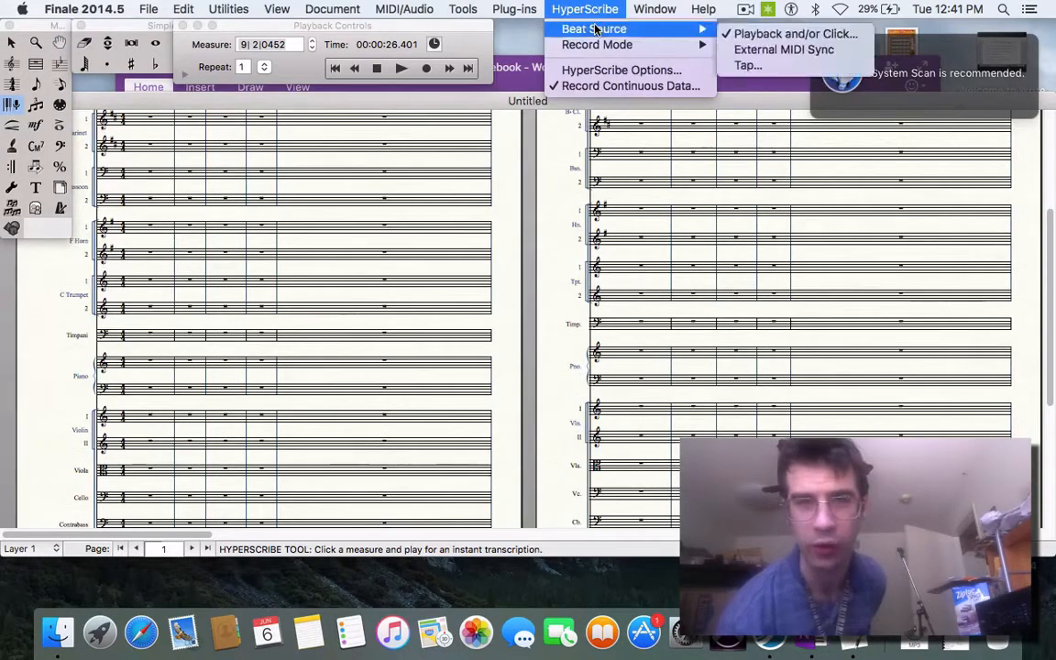
mouse_move(592, 48)
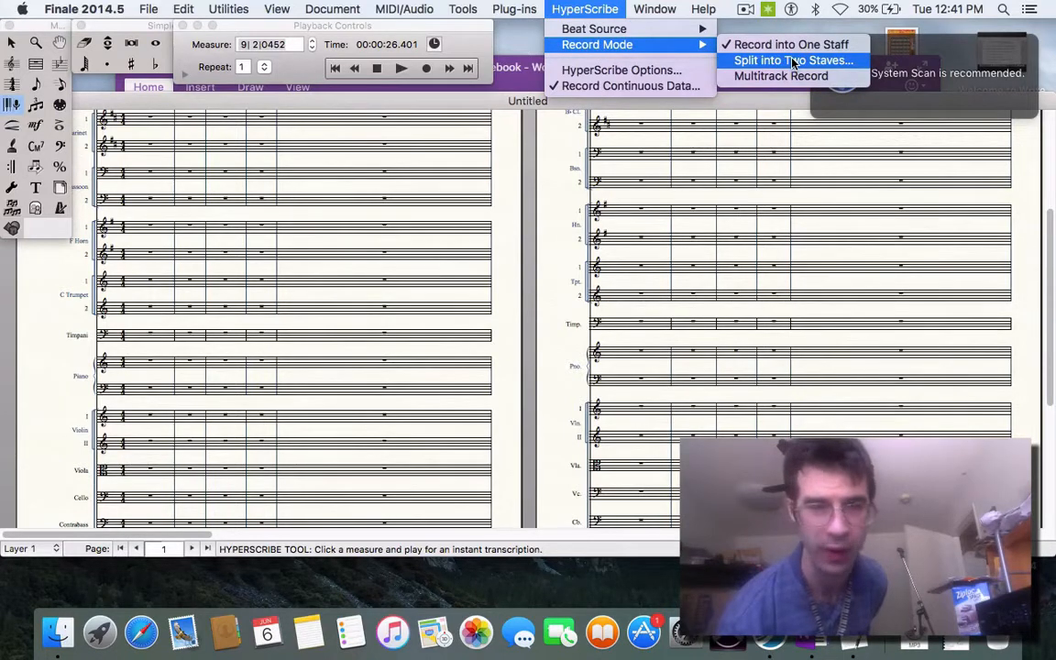
left_click(794, 61)
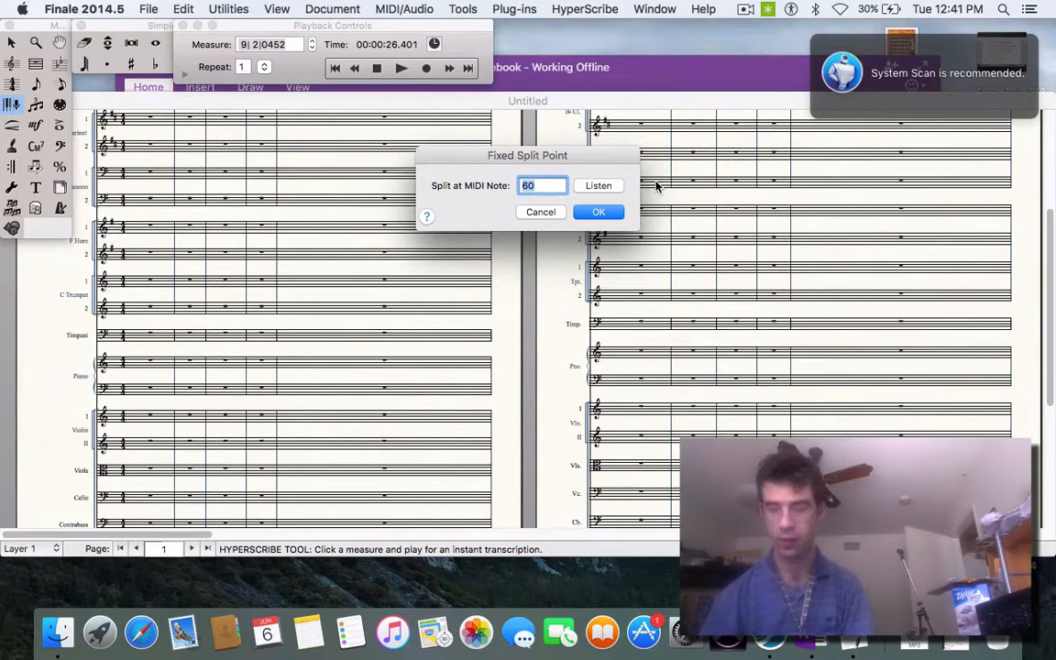
left_click(598, 186)
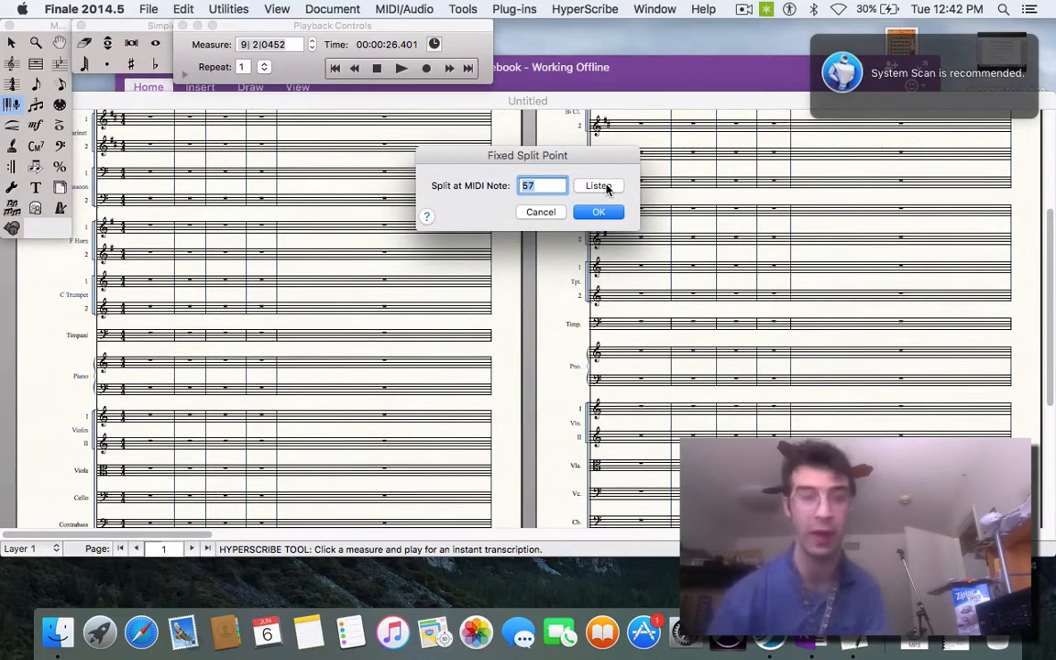
left_click(601, 212)
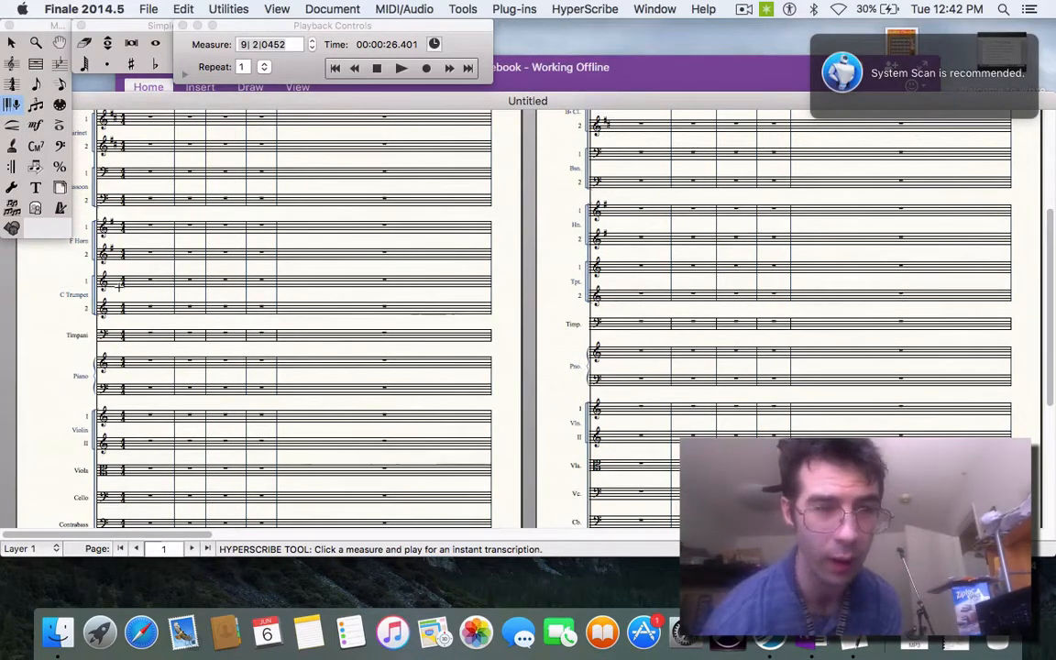
Step: Try to record into the first measure of the Piano staves, stopping the take during the countoff
left_click(149, 360)
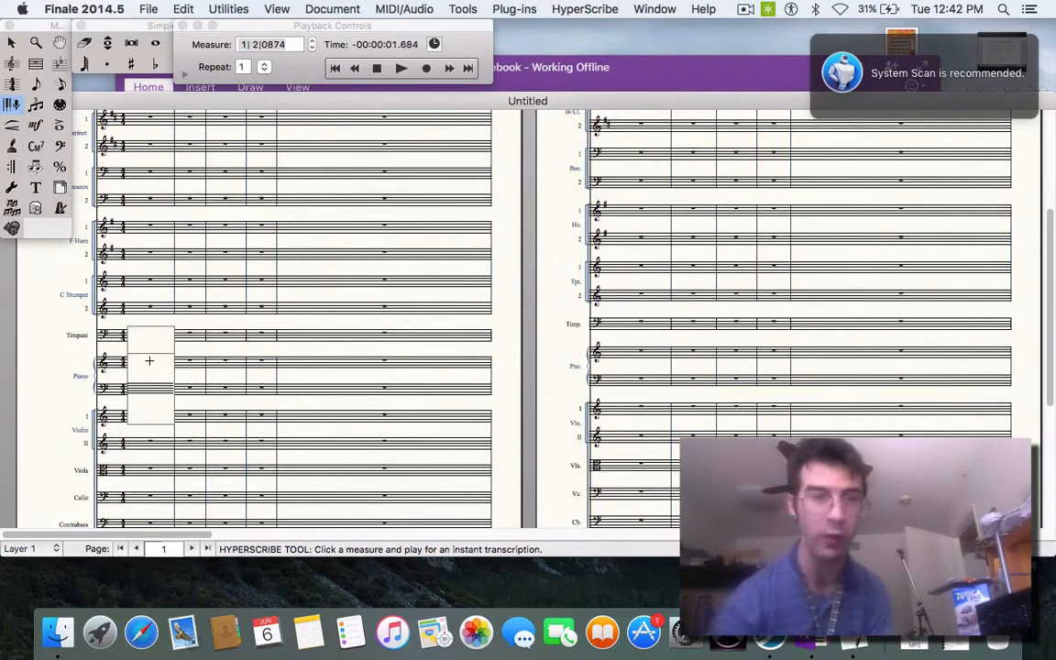
left_click(163, 325)
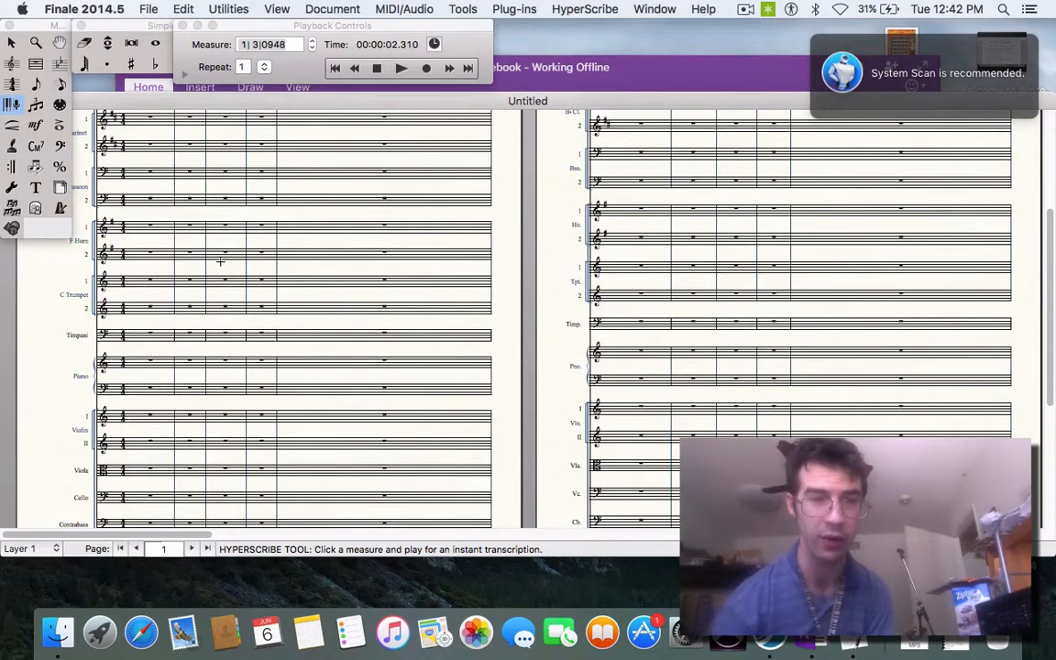
Step: Reopen the Split into Two Staves settings and capture MIDI note 55 as the fixed split point
left_click(580, 11)
mouse_move(600, 44)
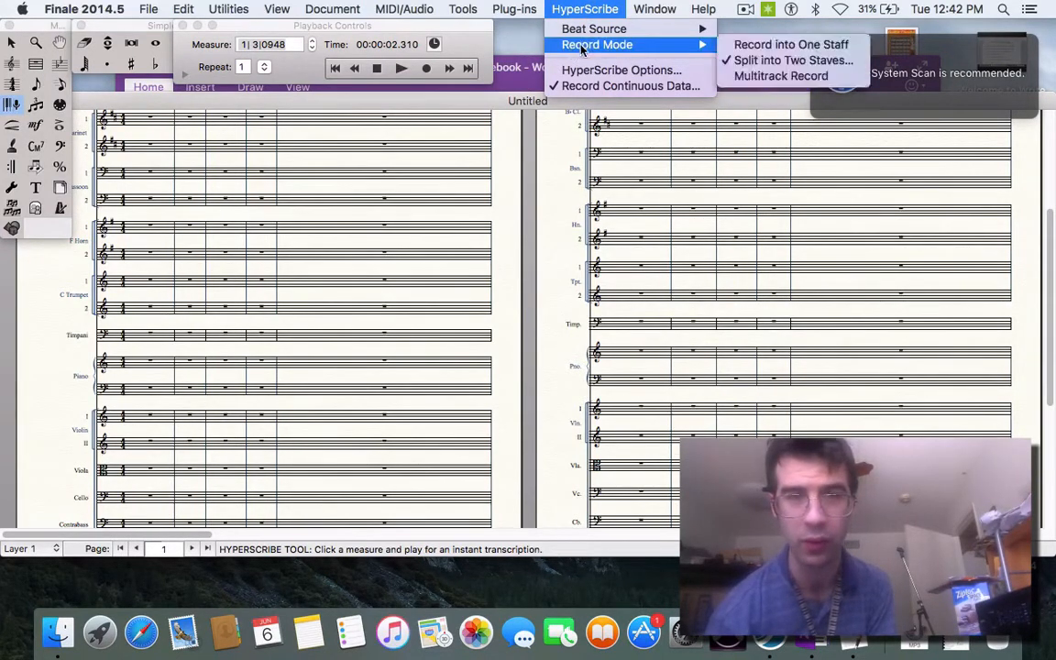
left_click(786, 61)
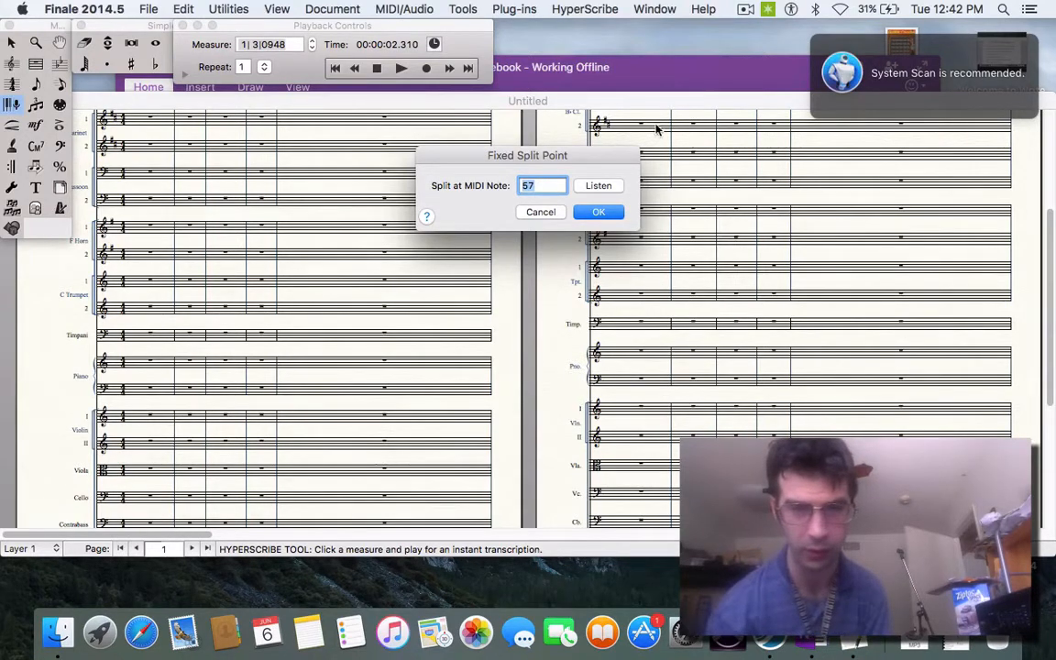
left_click(607, 185)
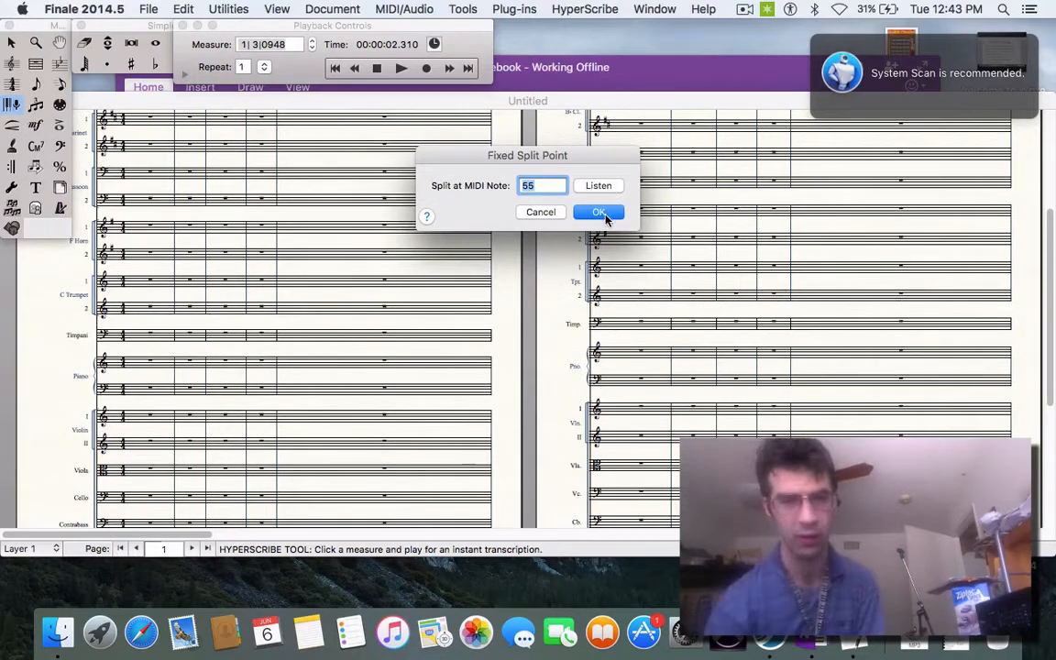
left_click(604, 215)
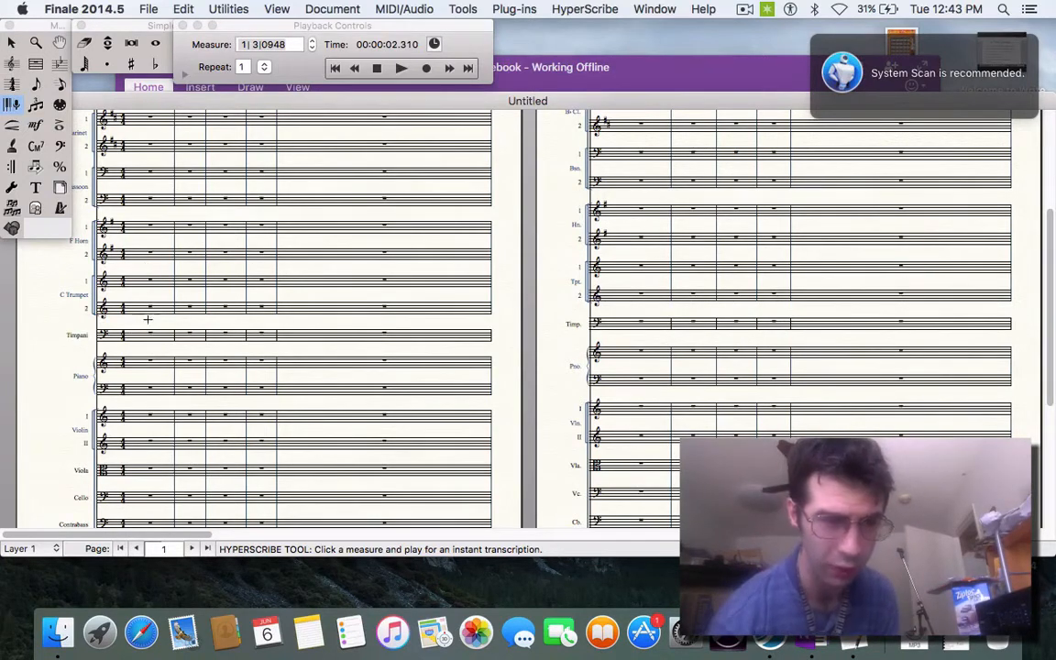
Step: Record the piano part onto both Piano staves from measure 1, stop in measure 9, and resume there through measure 34
left_click(143, 365)
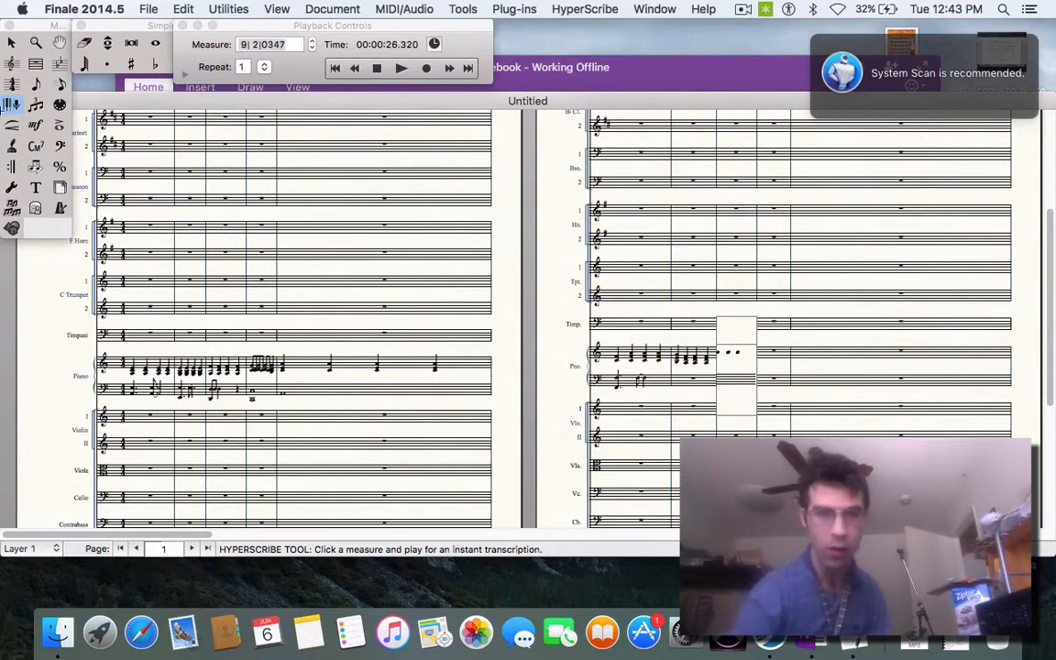
left_click(318, 172)
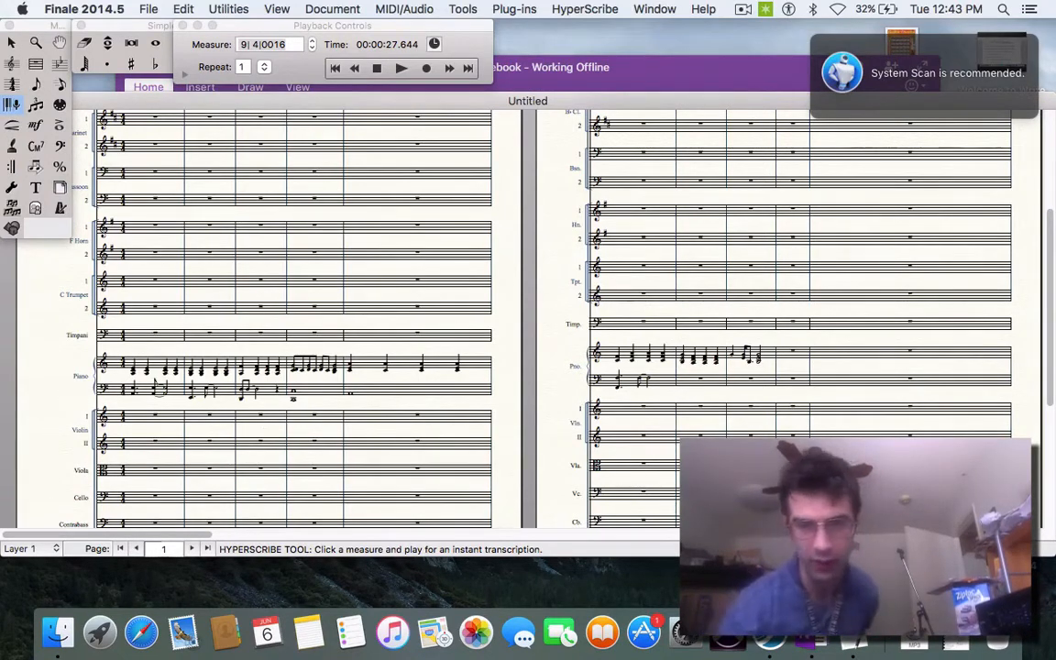
left_click(796, 355)
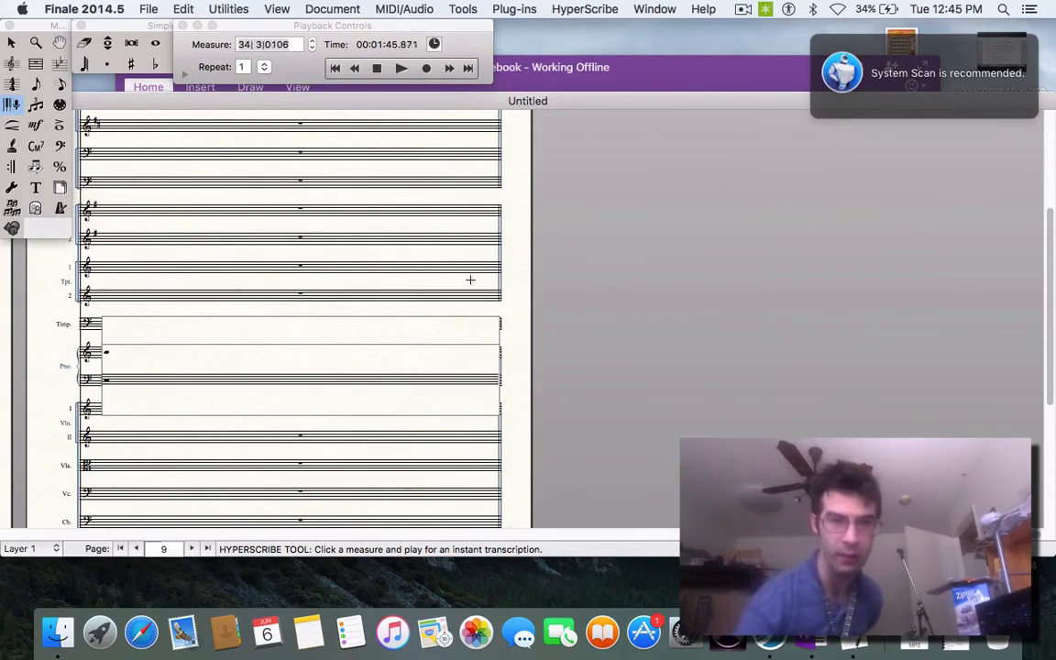
left_click(383, 259)
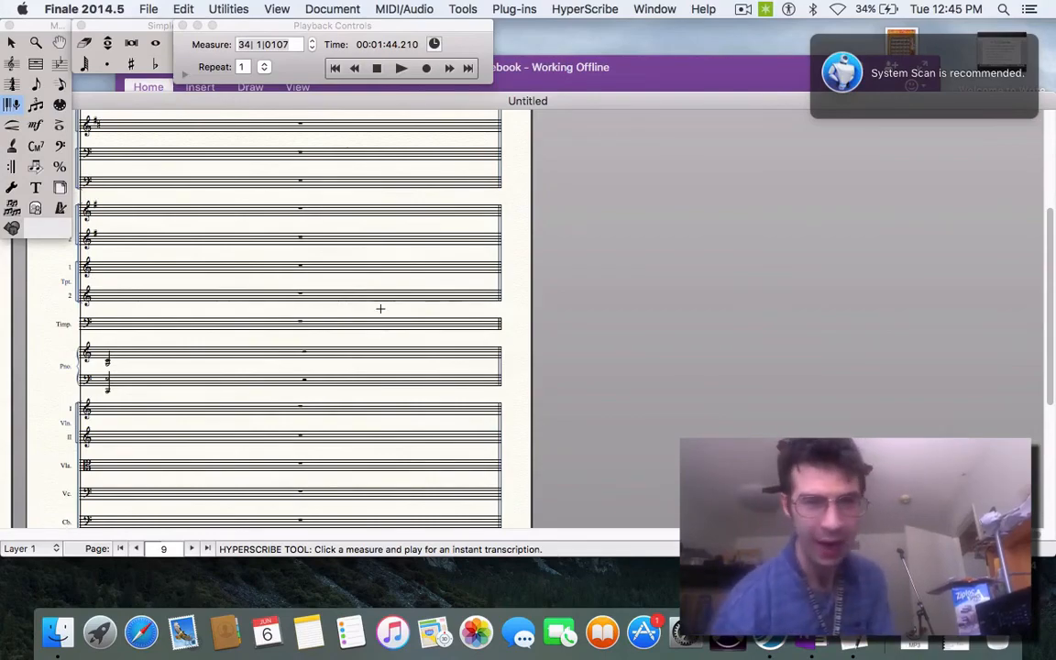
scroll(380, 309, "left", 15)
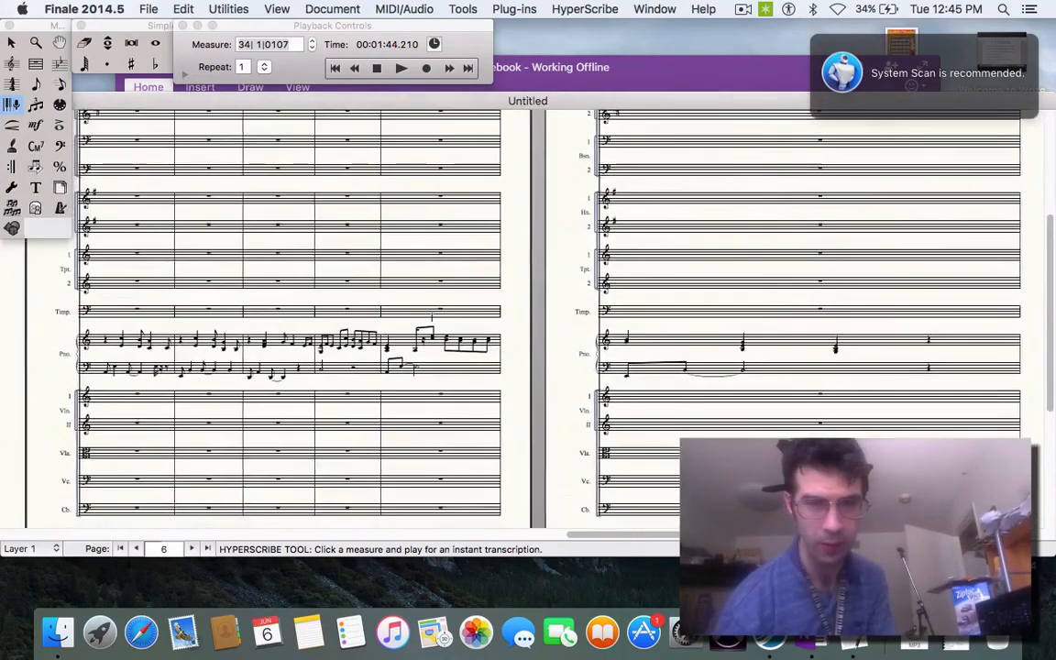
scroll(431, 316, "left", 8)
scroll(430, 316, "up", 3)
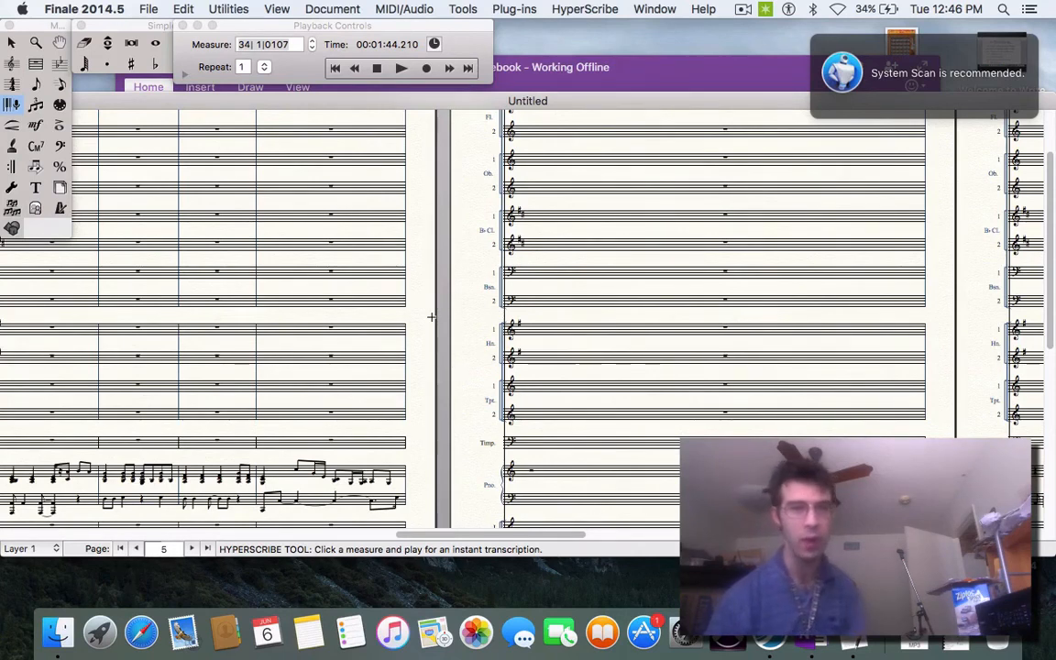
left_click(742, 11)
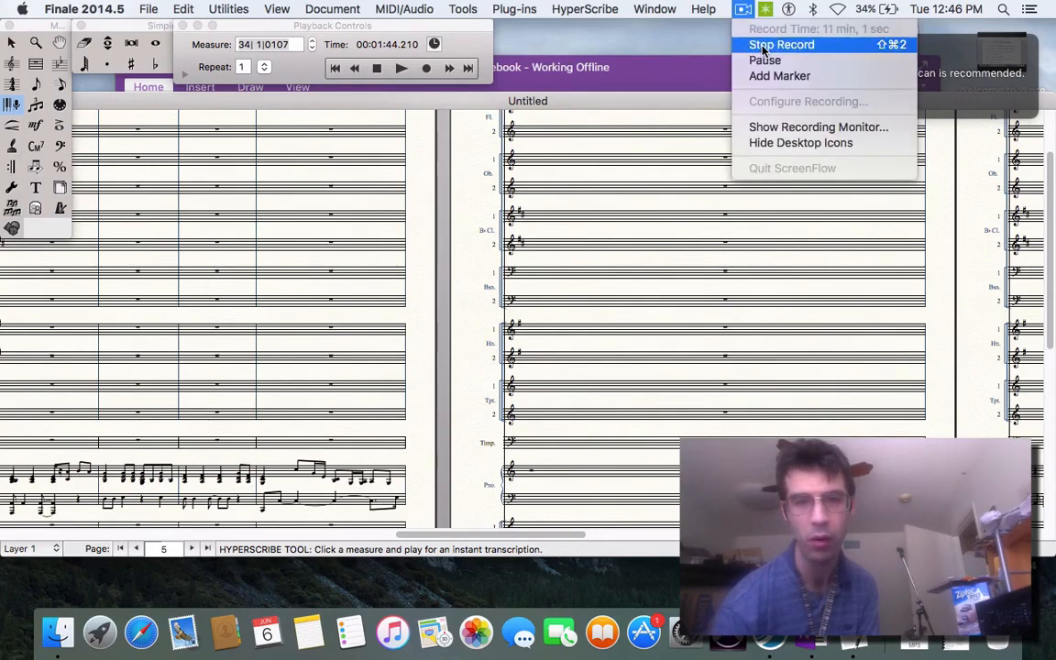